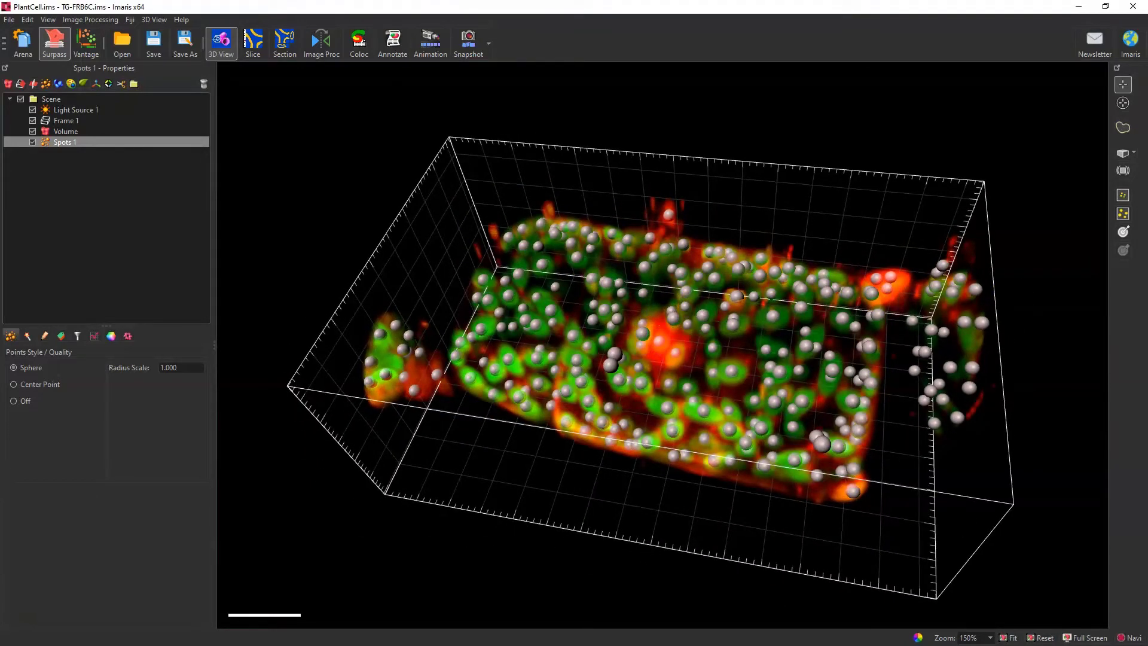
Step: Hide the cell wall channel in the display adjustment so only the chloroplast channel is shown
{"action": "key", "text": "ctrl+d"}
{"action": "left_click", "coordinate": [968, 149]}
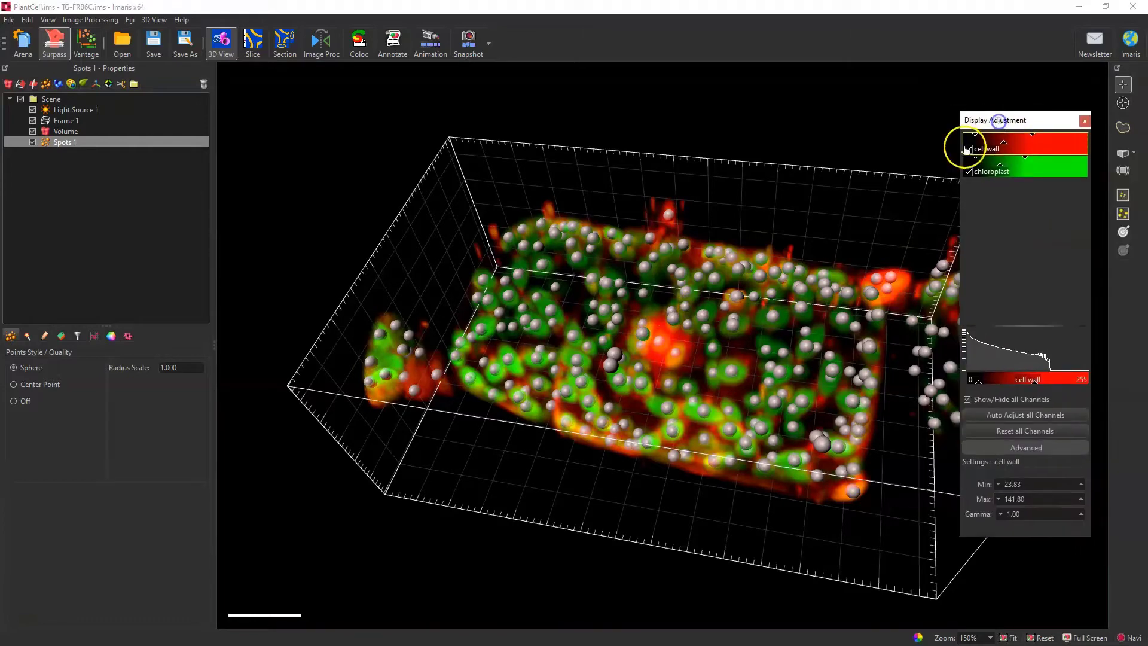
{"action": "right_click", "coordinate": [1035, 127]}
{"action": "left_click", "coordinate": [1029, 120]}
{"action": "left_click_drag", "start_coordinate": [1026, 123], "coordinate": [1046, 124]}
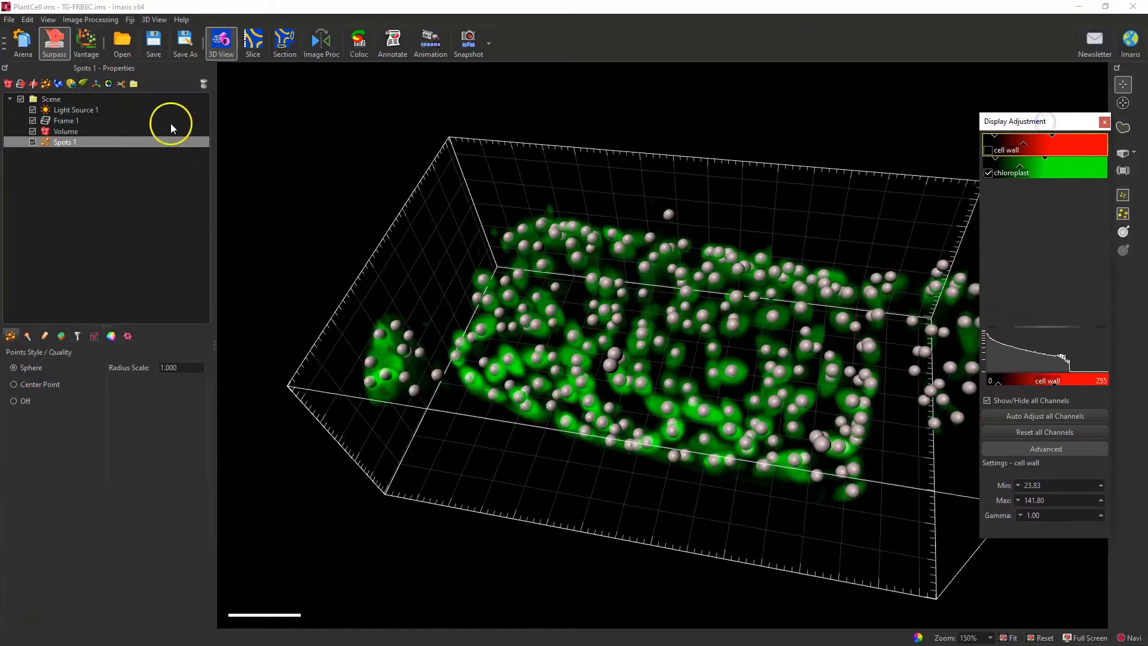
Step: Show the detailed Position statistics of the spots and enlarge the table to fit all its columns
{"action": "left_click_drag", "start_coordinate": [483, 364], "coordinate": [714, 285]}
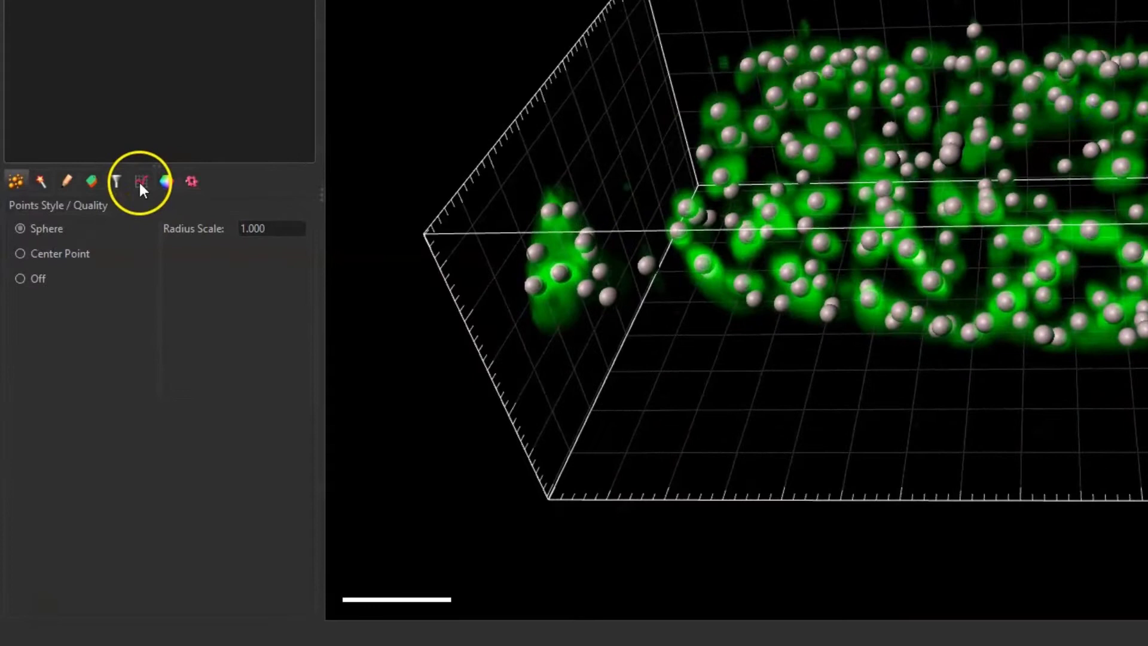
{"action": "left_click", "coordinate": [142, 181]}
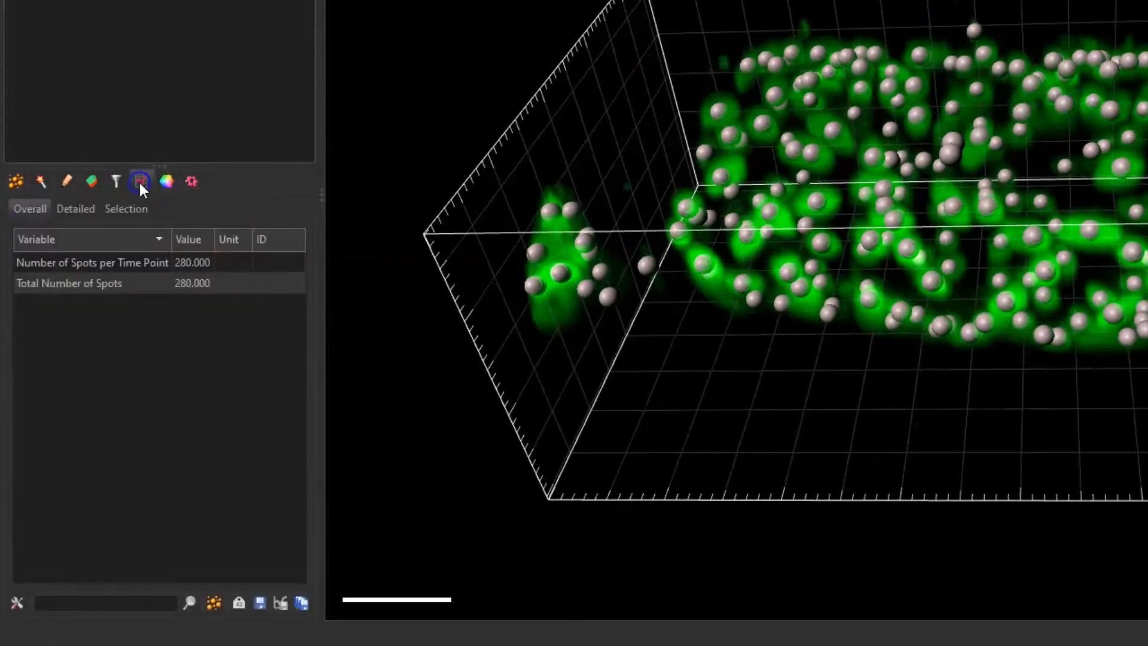
{"action": "left_click", "coordinate": [72, 209]}
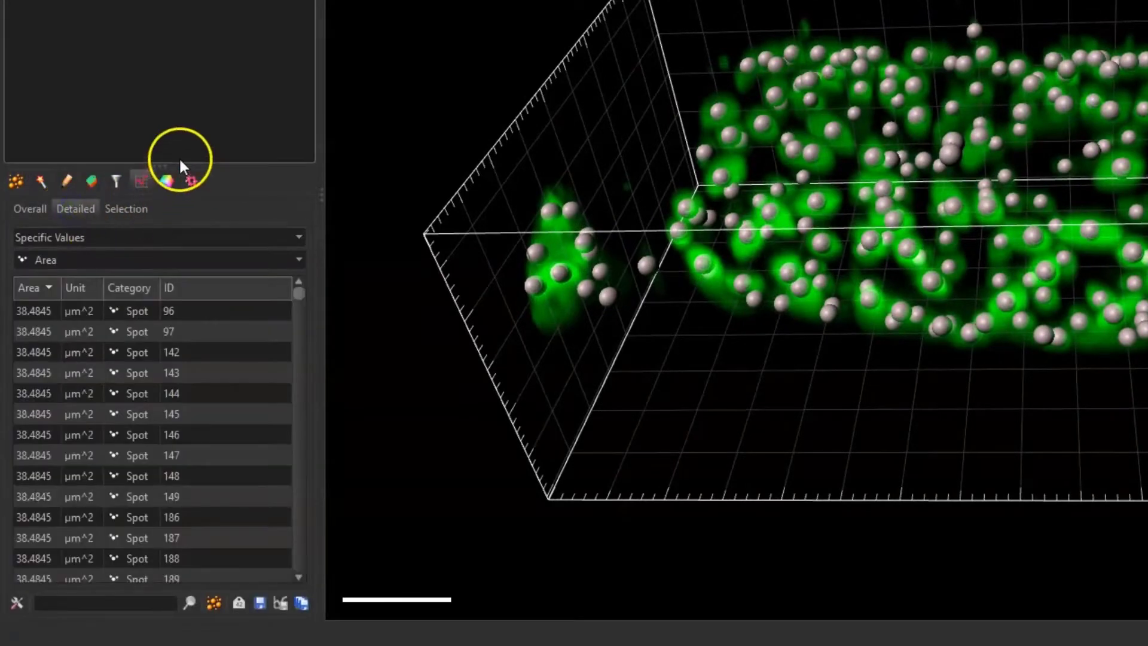
{"action": "left_click_drag", "start_coordinate": [154, 166], "coordinate": [155, 75]}
{"action": "left_click_drag", "start_coordinate": [370, 178], "coordinate": [481, 179]}
{"action": "left_click", "coordinate": [276, 172]}
{"action": "scroll", "coordinate": [132, 296], "scroll_direction": "down", "scroll_amount": 7}
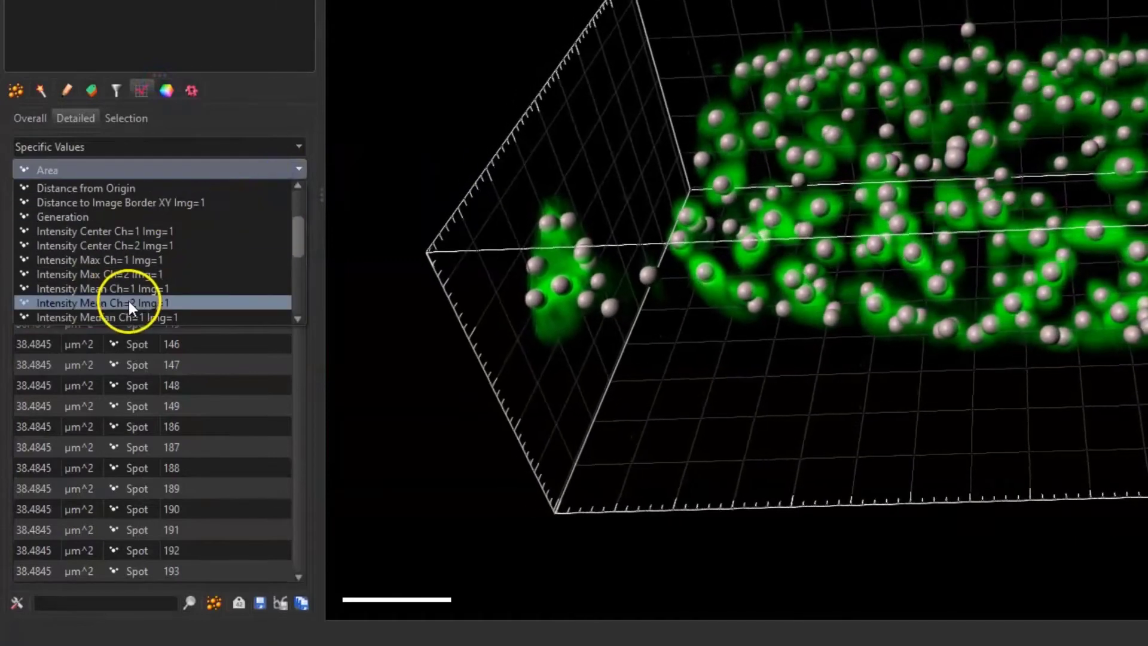
{"action": "left_click", "coordinate": [132, 286]}
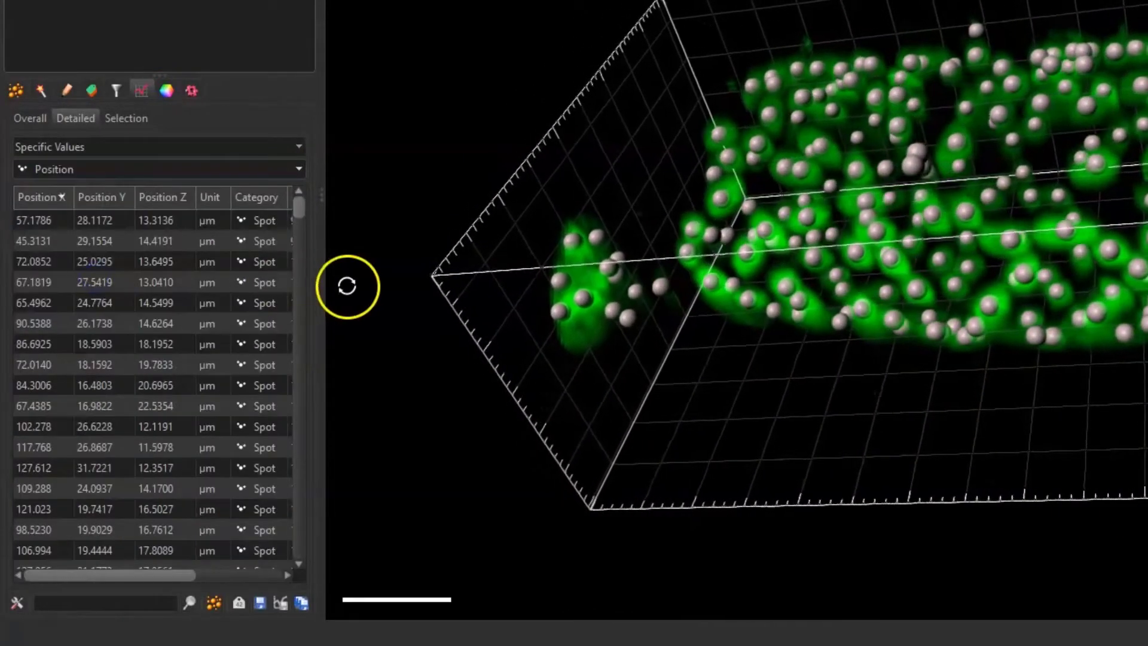
{"action": "left_click", "coordinate": [511, 210]}
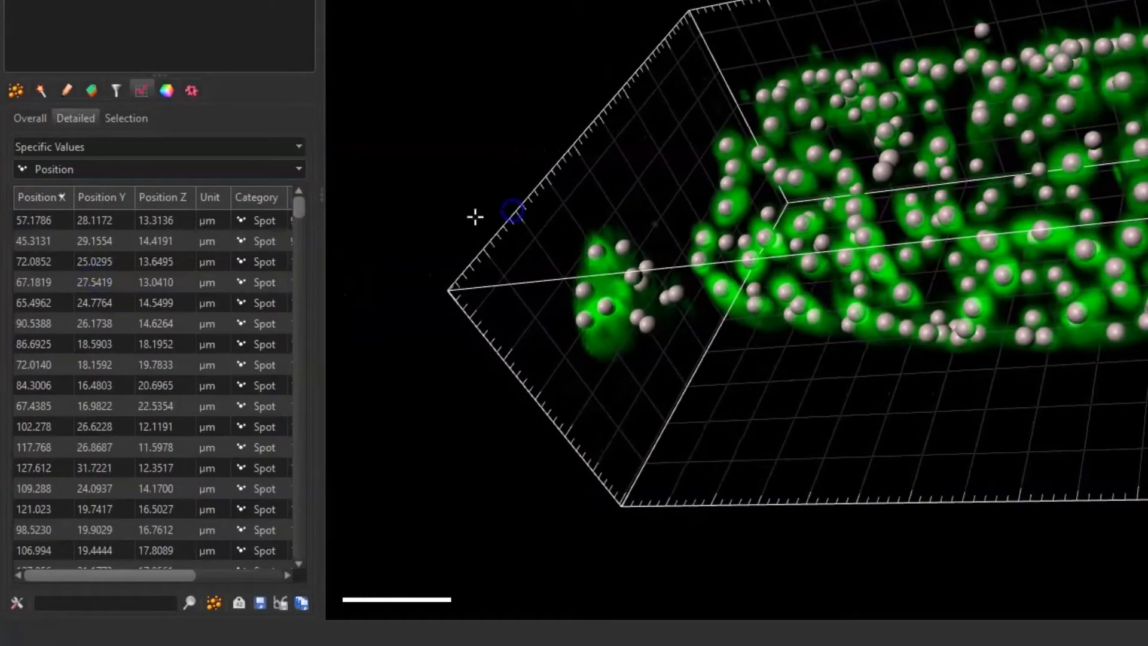
{"action": "left_click_drag", "start_coordinate": [325, 199], "coordinate": [487, 200]}
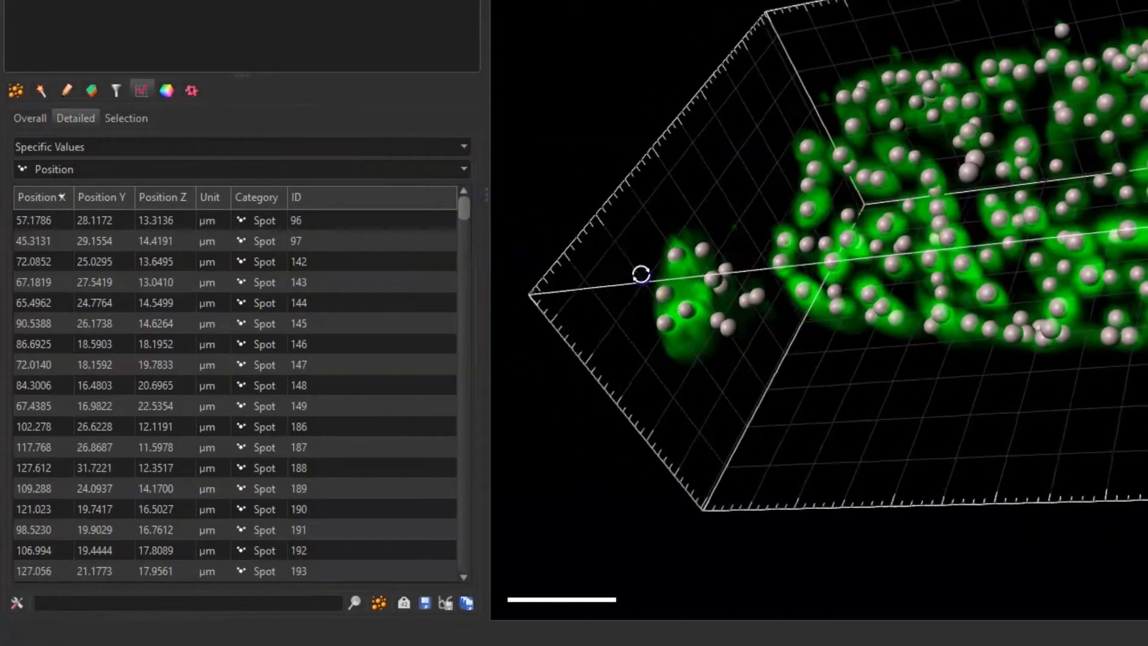
Step: Examine the distribution of the spots within the image volume from several viewing angles
{"action": "left_click_drag", "start_coordinate": [740, 407], "coordinate": [1002, 293]}
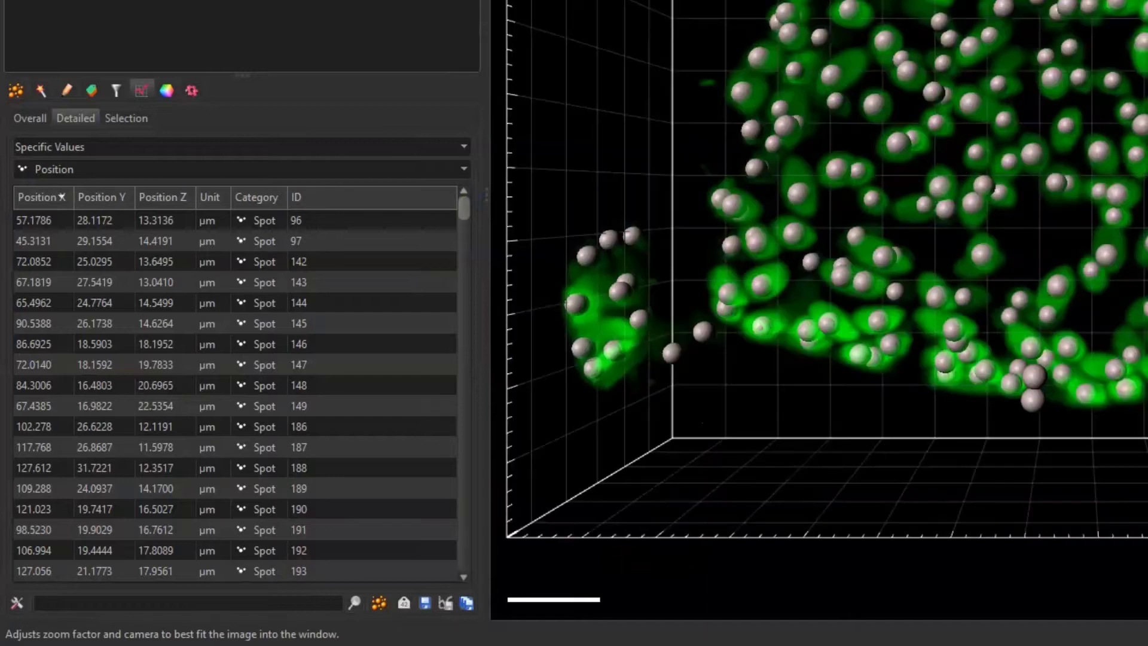
{"action": "scroll", "coordinate": [688, 187], "scroll_direction": "down", "scroll_amount": 3}
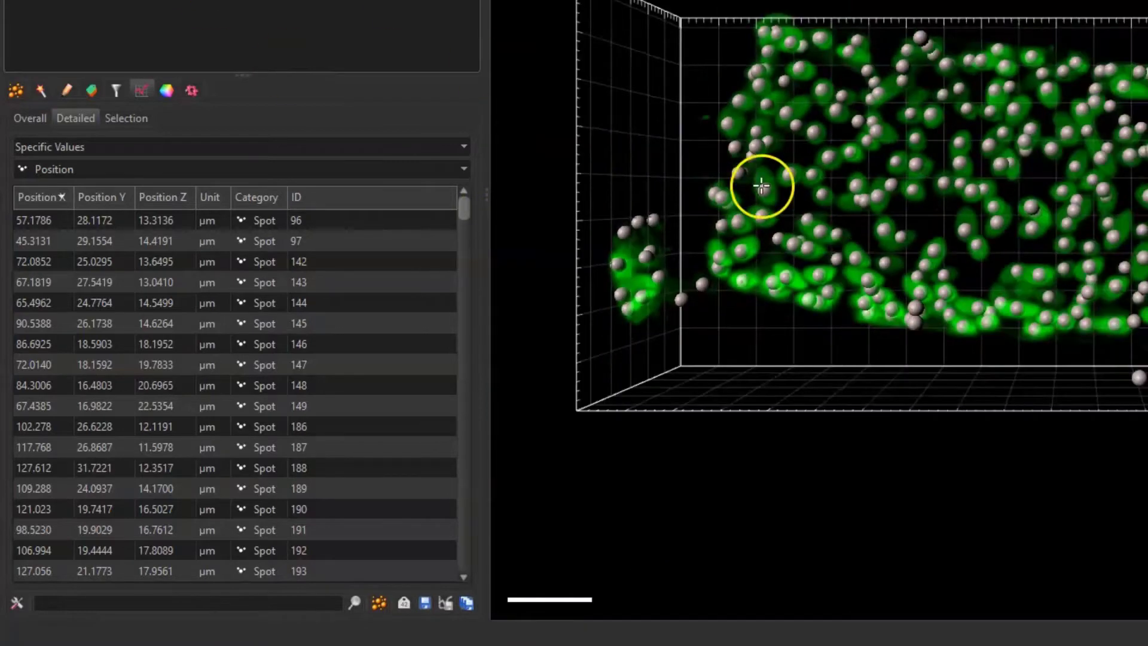
{"action": "right_click_drag", "start_coordinate": [945, 280], "coordinate": [934, 308]}
{"action": "left_click_drag", "start_coordinate": [886, 392], "coordinate": [933, 66]}
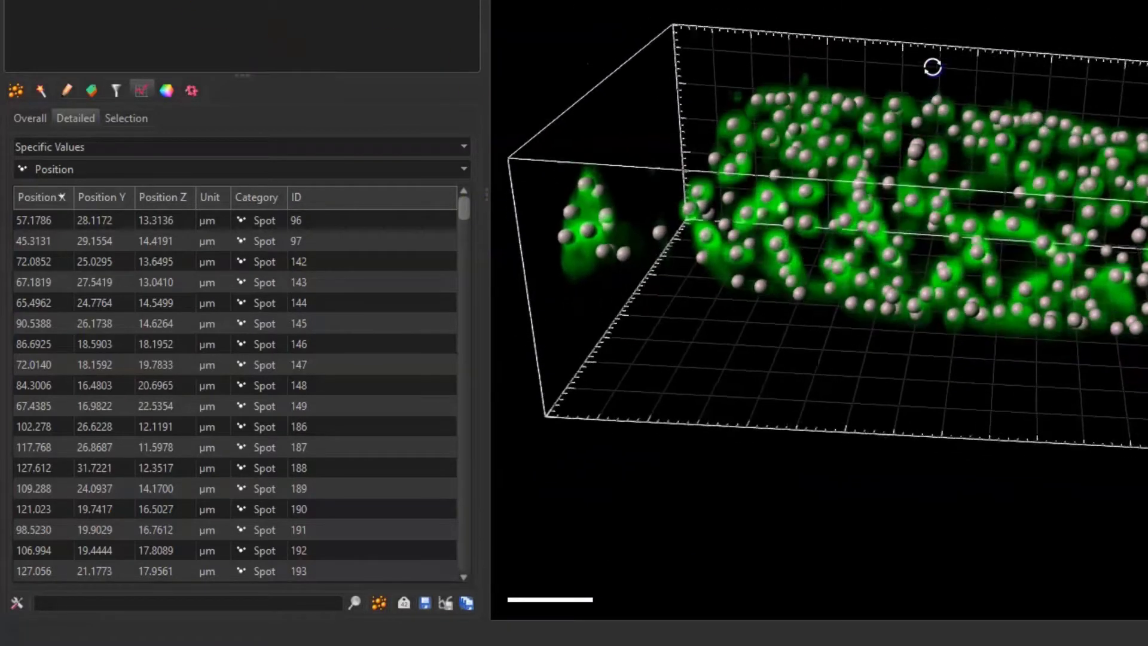
{"action": "left_click_drag", "start_coordinate": [884, 268], "coordinate": [941, 302]}
{"action": "left_click_drag", "start_coordinate": [976, 367], "coordinate": [1086, 303]}
{"action": "left_click_drag", "start_coordinate": [812, 231], "coordinate": [816, 272]}
{"action": "left_click_drag", "start_coordinate": [958, 220], "coordinate": [995, 257]}
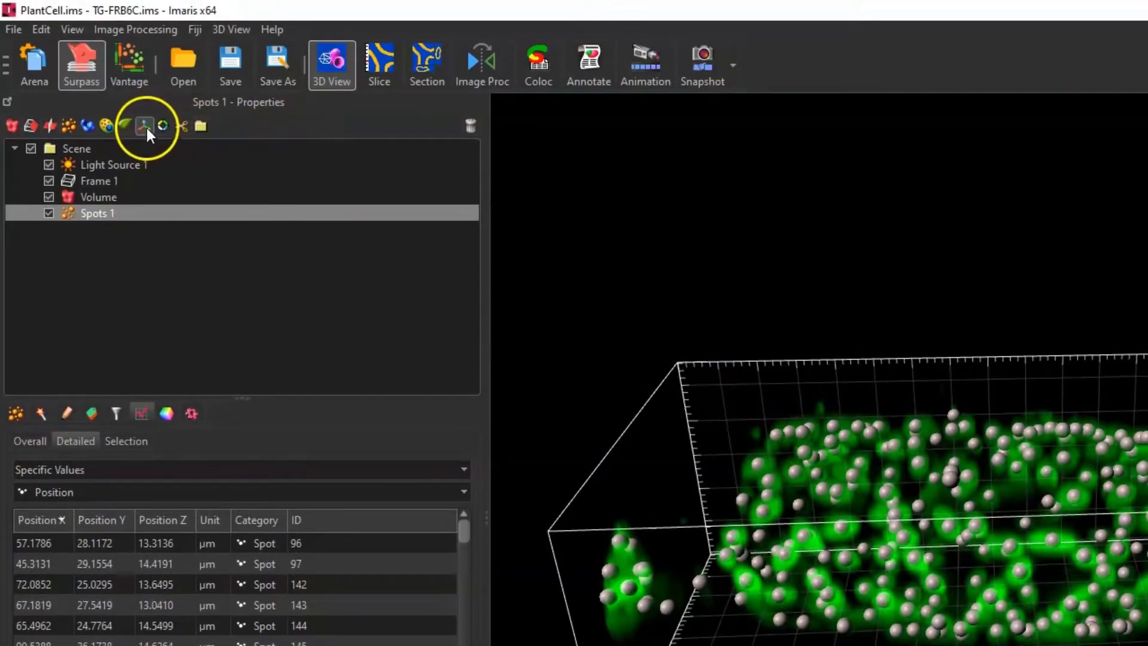
Step: Add a reference frame object to the scene
{"action": "left_click", "coordinate": [144, 125]}
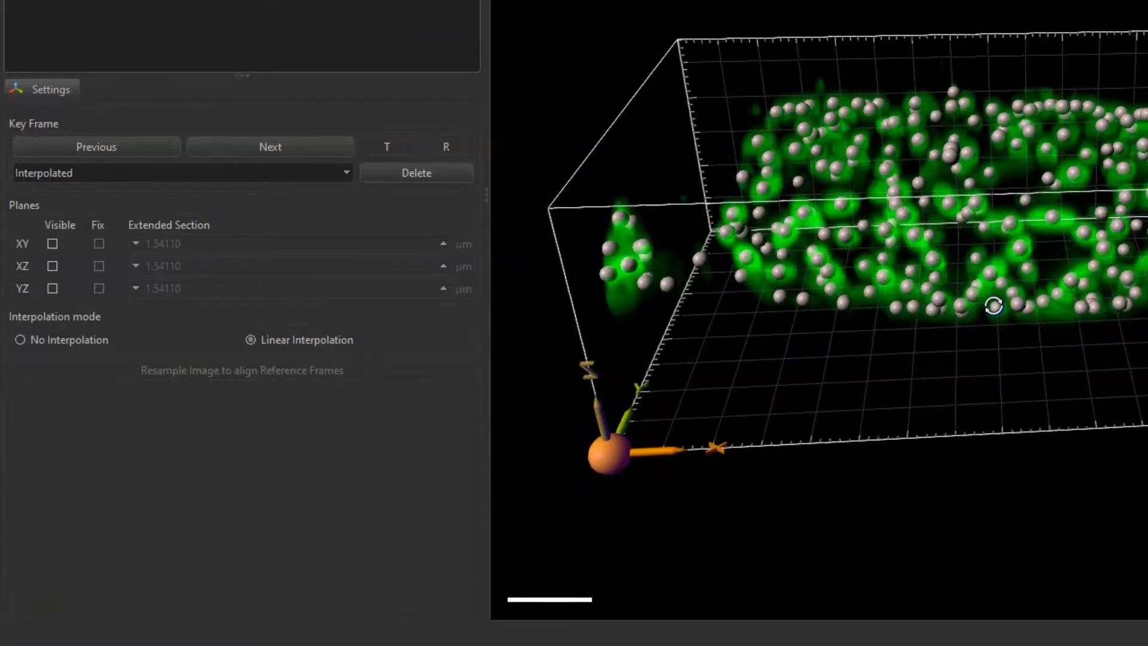
{"action": "left_click_drag", "start_coordinate": [994, 307], "coordinate": [967, 406]}
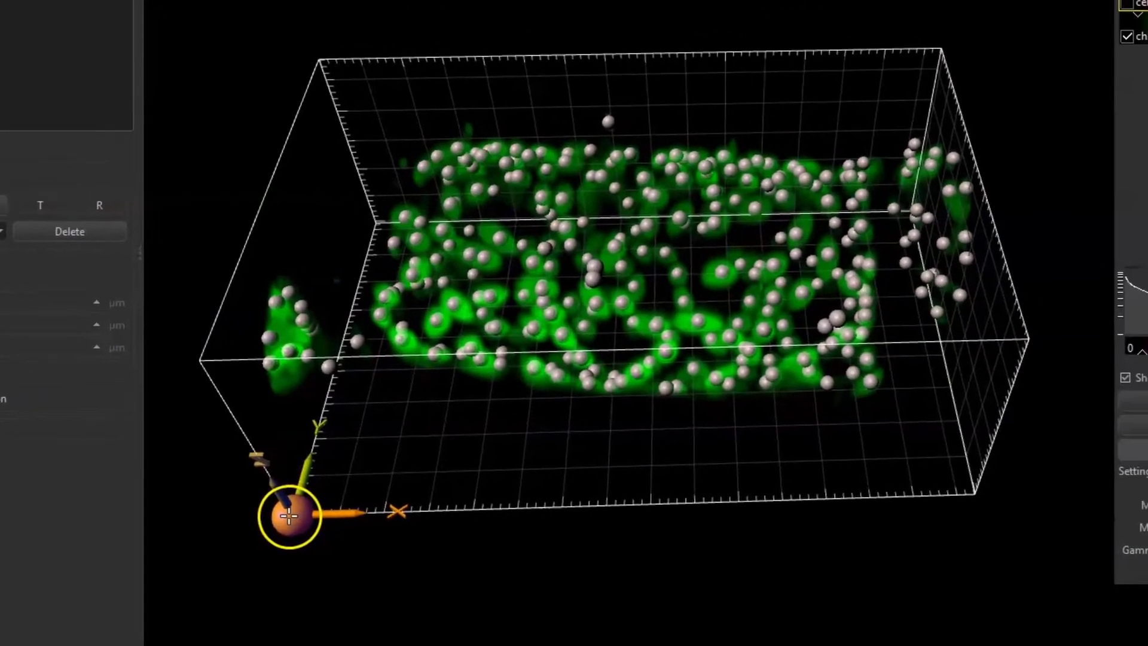
{"action": "left_click_drag", "start_coordinate": [637, 456], "coordinate": [640, 455]}
Step: Try moving the reference frame's origin to the far X end of the cell and rotating its axes
{"action": "left_click_drag", "start_coordinate": [286, 515], "coordinate": [820, 341]}
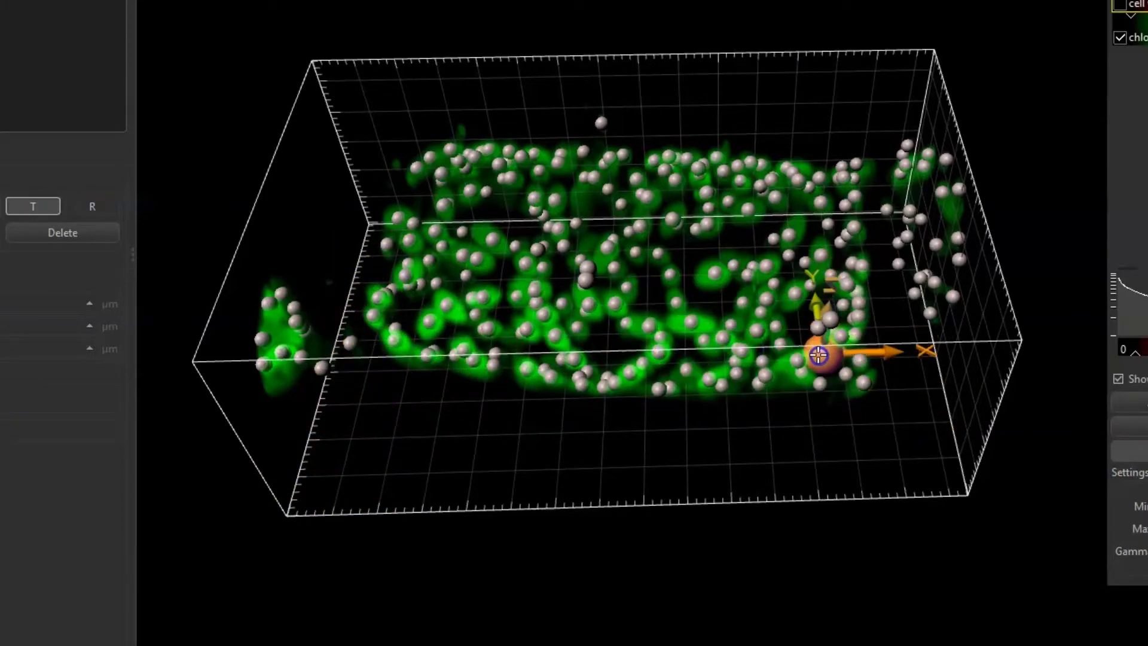
{"action": "left_click_drag", "start_coordinate": [671, 474], "coordinate": [676, 307]}
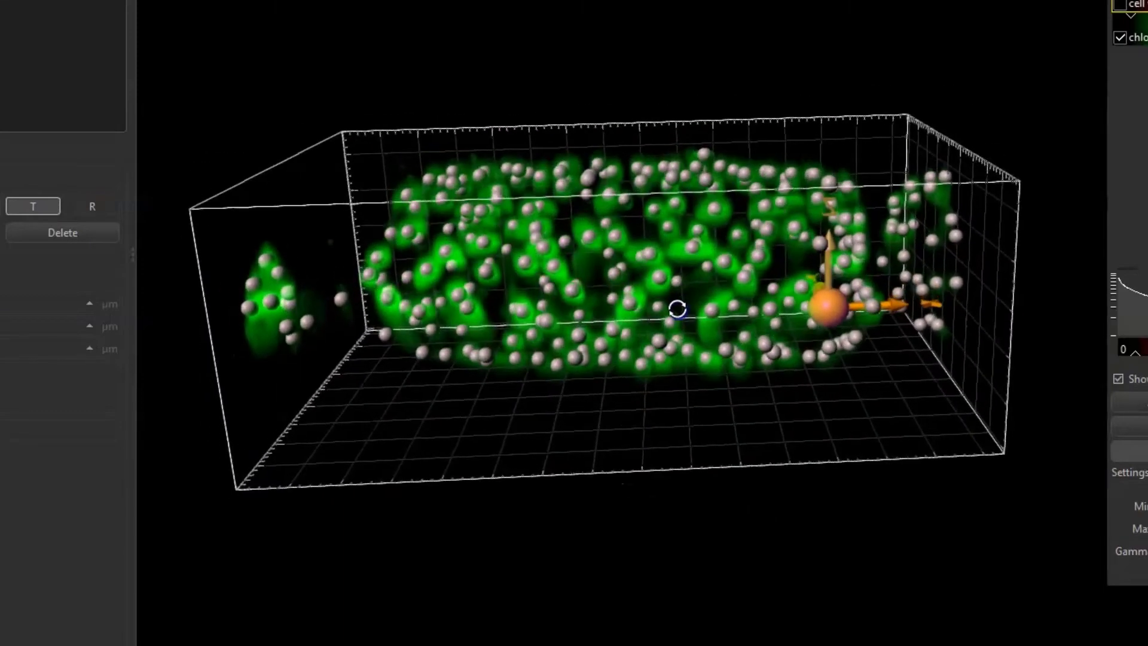
{"action": "left_click_drag", "start_coordinate": [842, 334], "coordinate": [548, 394]}
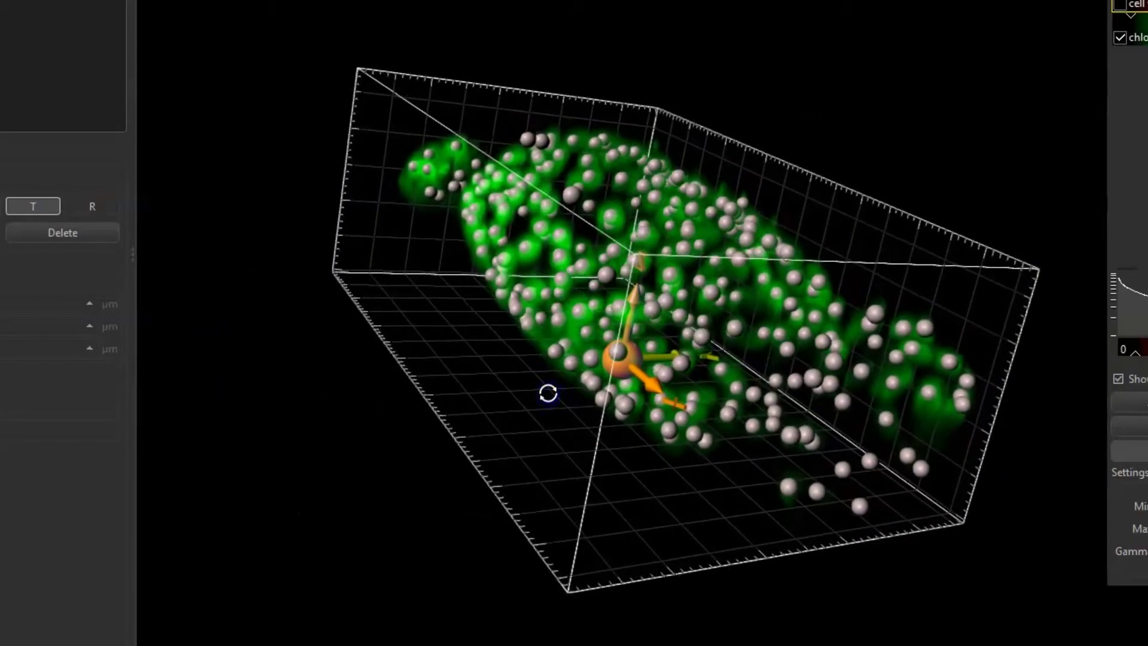
{"action": "left_click_drag", "start_coordinate": [641, 375], "coordinate": [554, 392]}
{"action": "left_click_drag", "start_coordinate": [422, 316], "coordinate": [846, 456]}
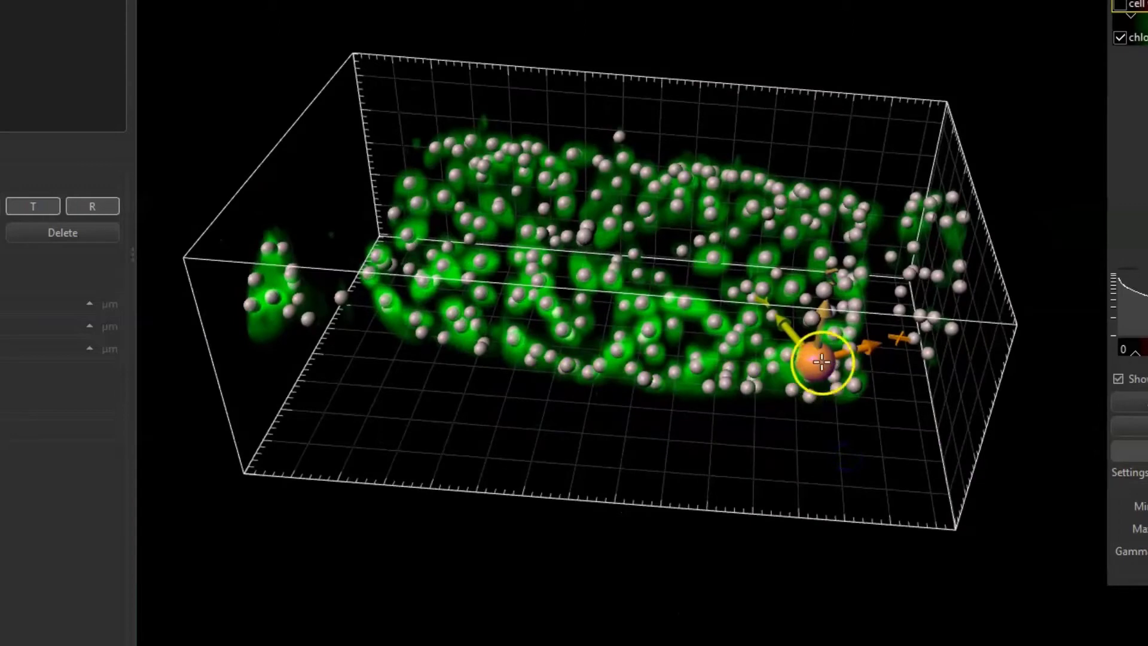
Step: Move the reference frame's origin back near the volume's starting corner, and delete its translation and rotation key frame
{"action": "left_click_drag", "start_coordinate": [821, 361], "coordinate": [396, 388]}
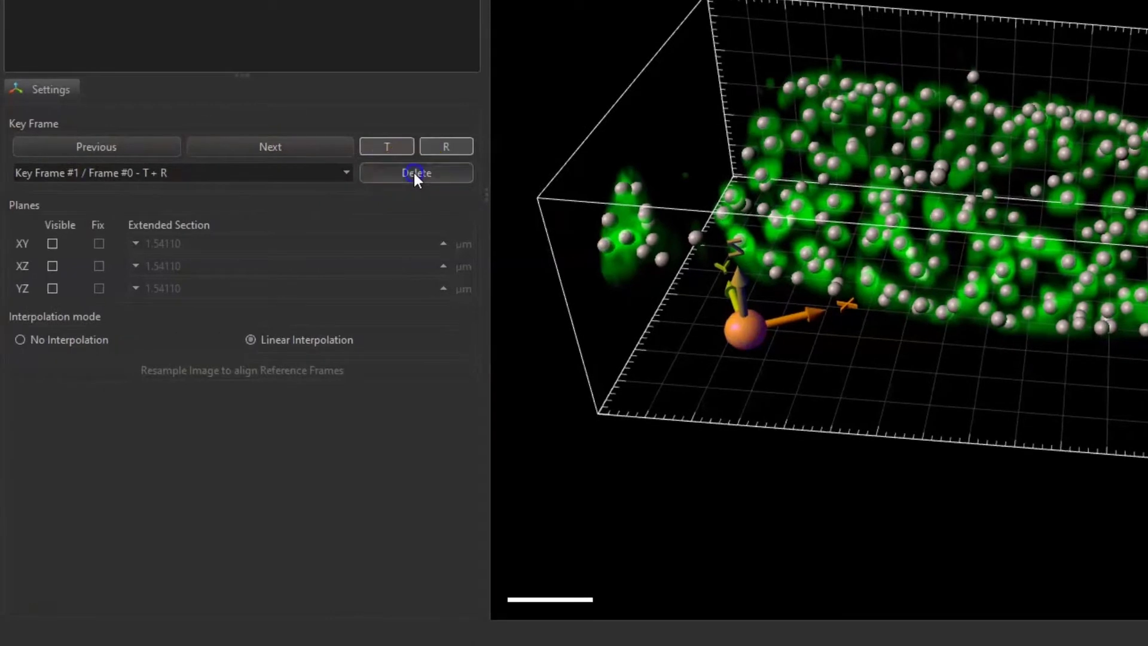
{"action": "left_click", "coordinate": [59, 233]}
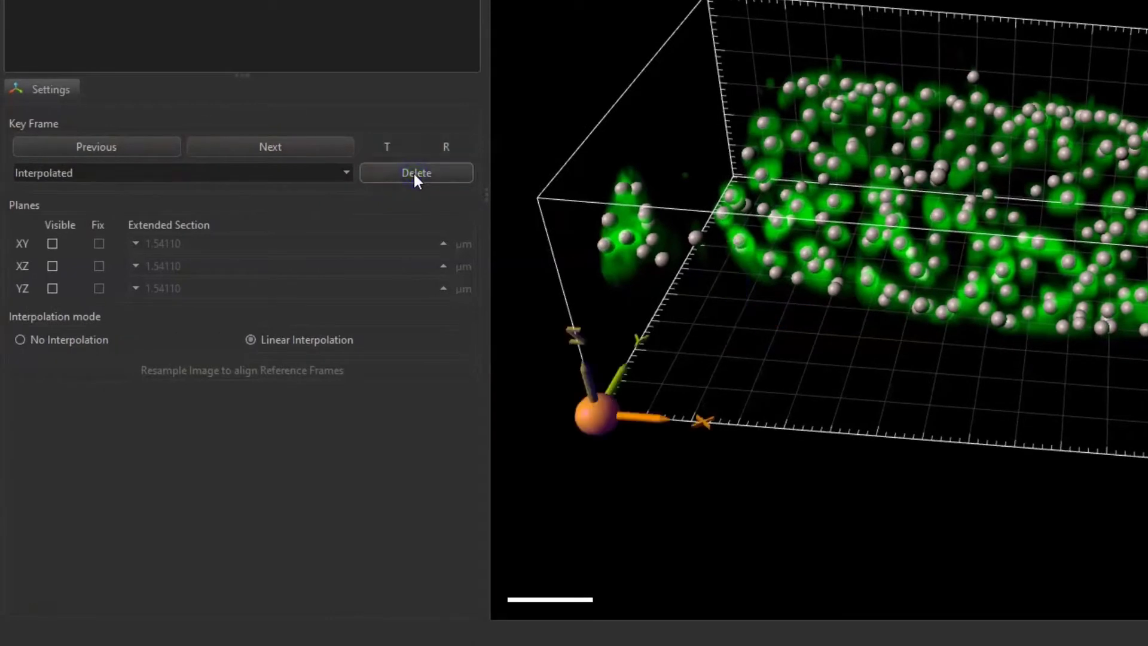
Step: Make the XY, XZ and YZ planes of the reference frame visible
{"action": "left_click_drag", "start_coordinate": [678, 396], "coordinate": [754, 375]}
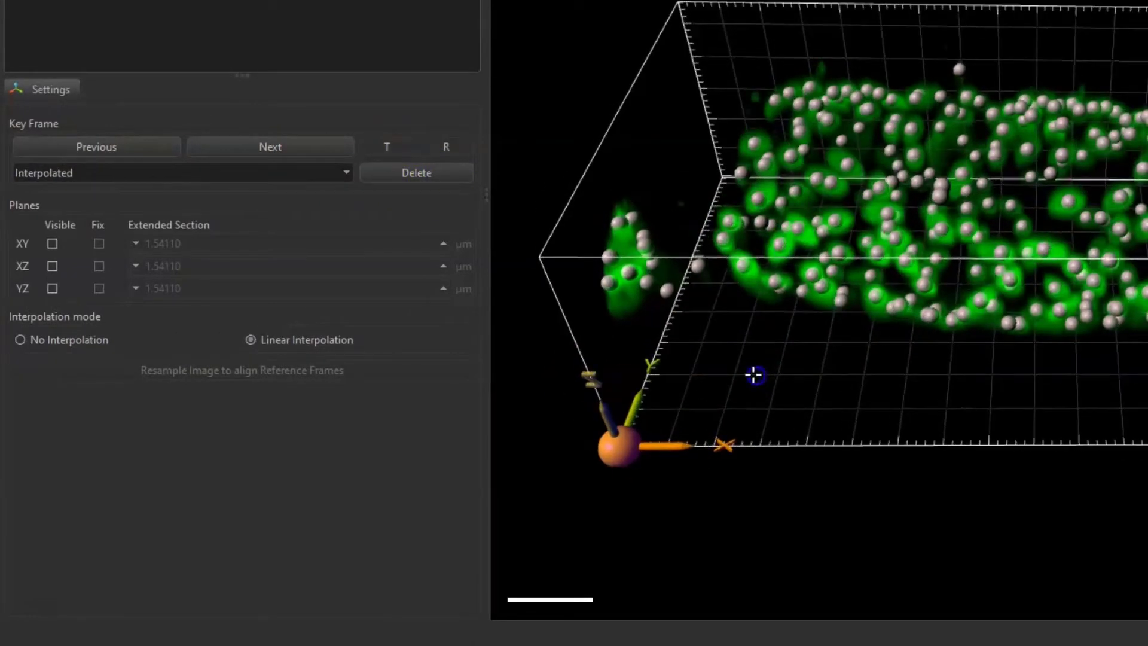
{"action": "left_click", "coordinate": [53, 244]}
{"action": "left_click", "coordinate": [53, 265]}
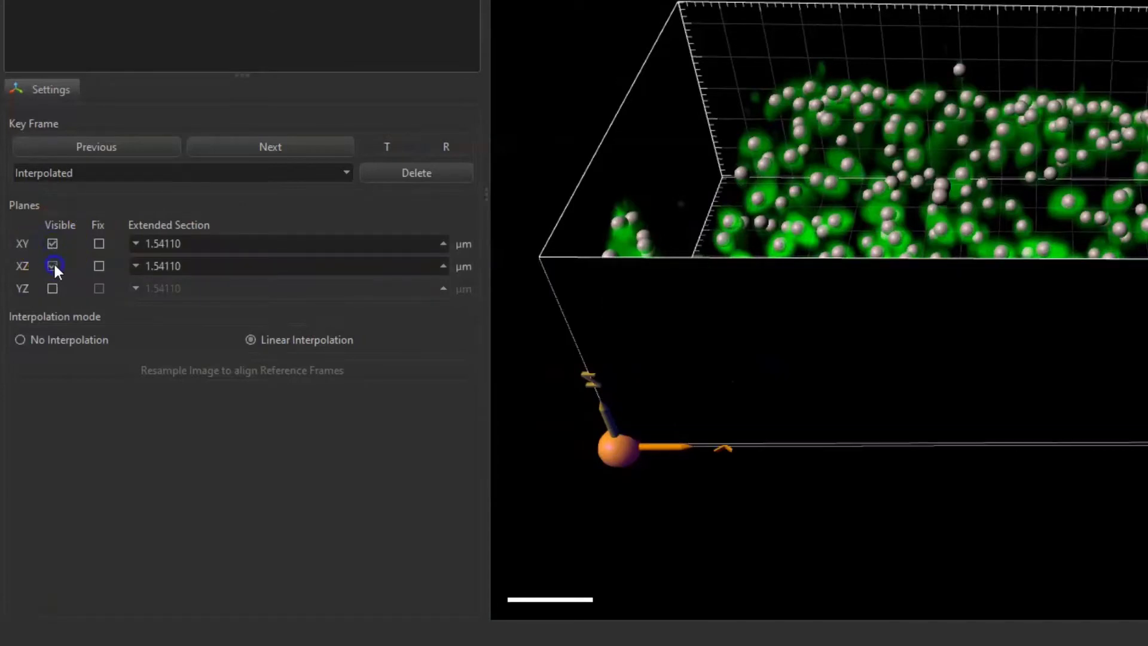
{"action": "left_click", "coordinate": [52, 288]}
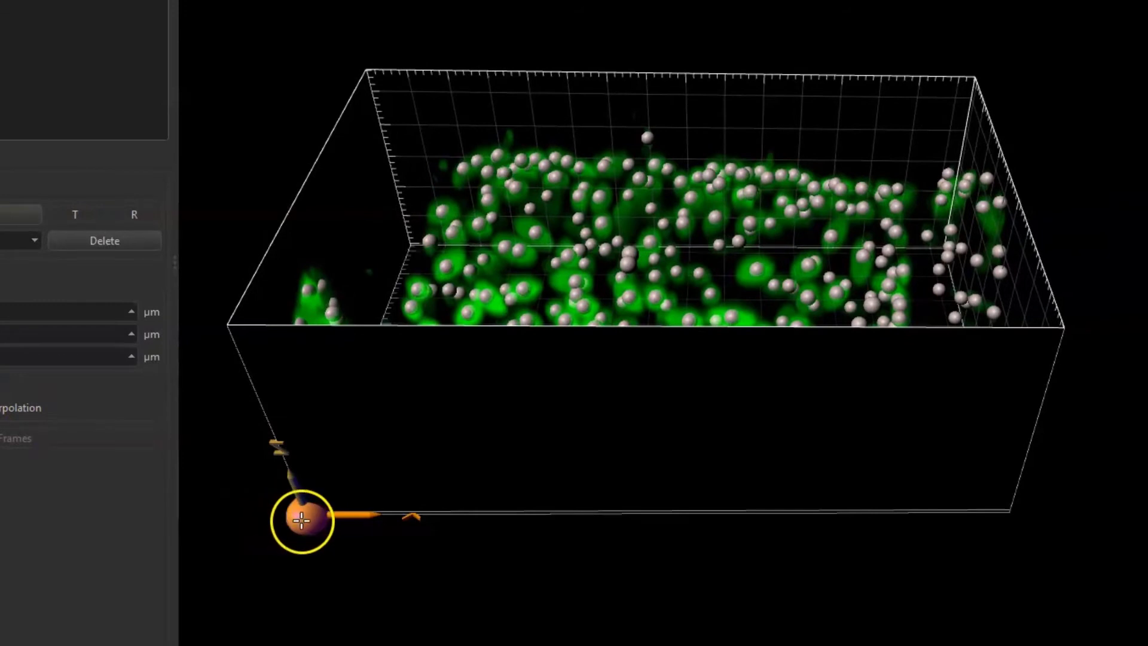
Step: Move the reference frame's origin from the volume corner into the volume and fix its XY plane
{"action": "left_click_drag", "start_coordinate": [301, 520], "coordinate": [361, 367]}
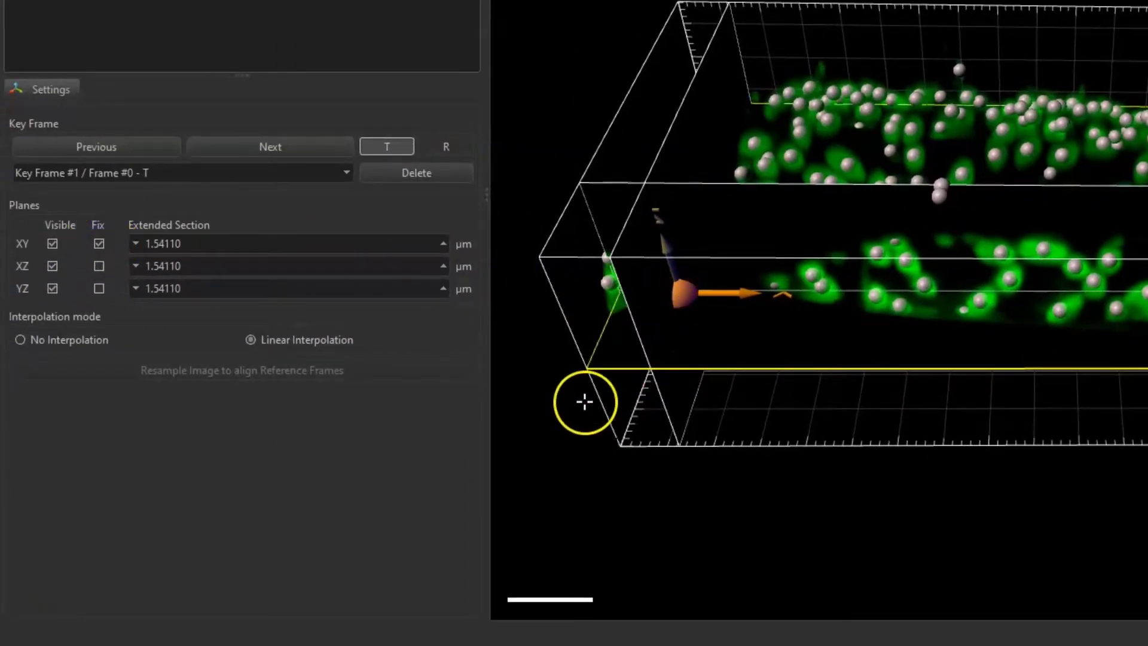
{"action": "left_click_drag", "start_coordinate": [545, 396], "coordinate": [963, 274]}
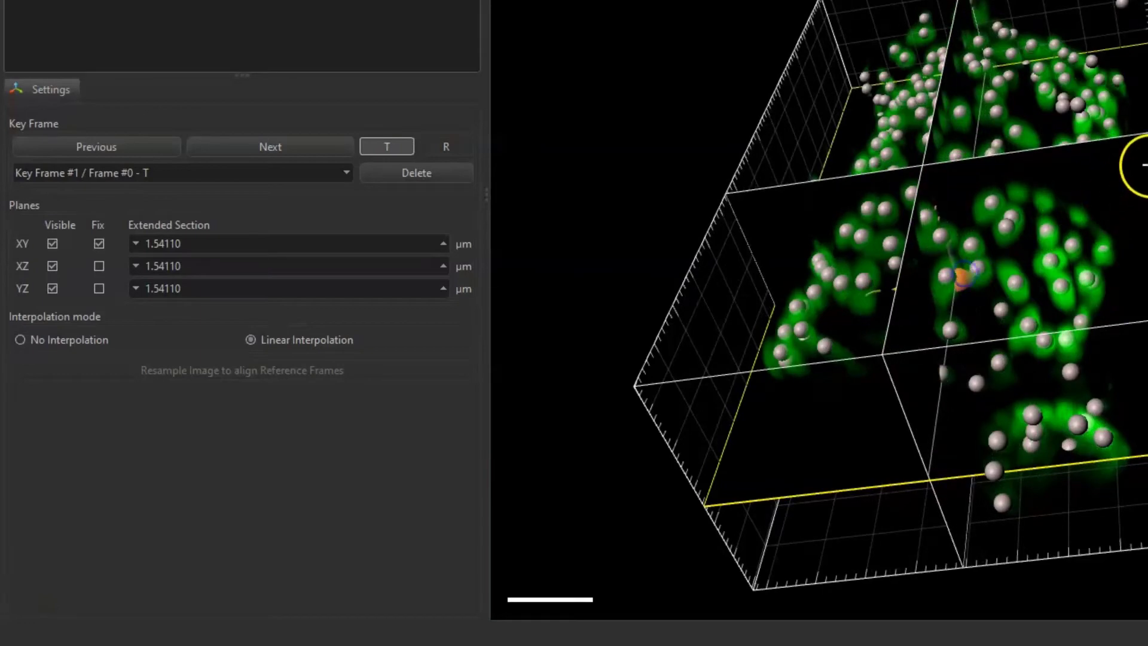
Step: Rotate the reference frame slightly within its XY plane and shift its origin along X toward the middle of the cell
{"action": "left_click_drag", "start_coordinate": [1145, 165], "coordinate": [960, 202]}
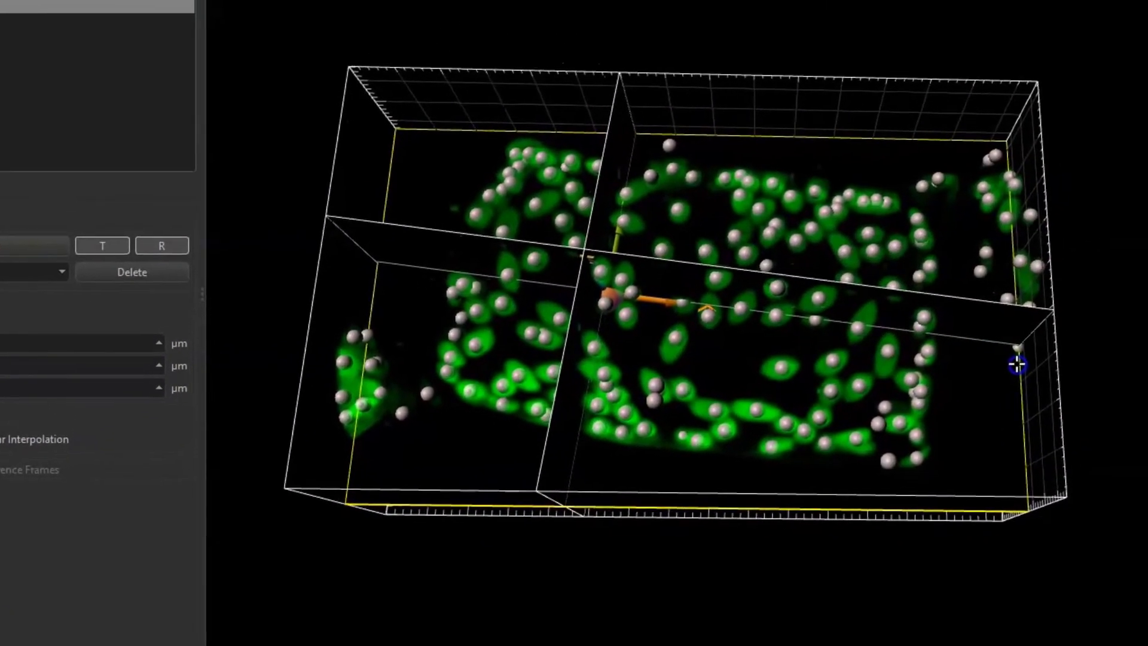
{"action": "left_click_drag", "start_coordinate": [963, 313], "coordinate": [945, 359]}
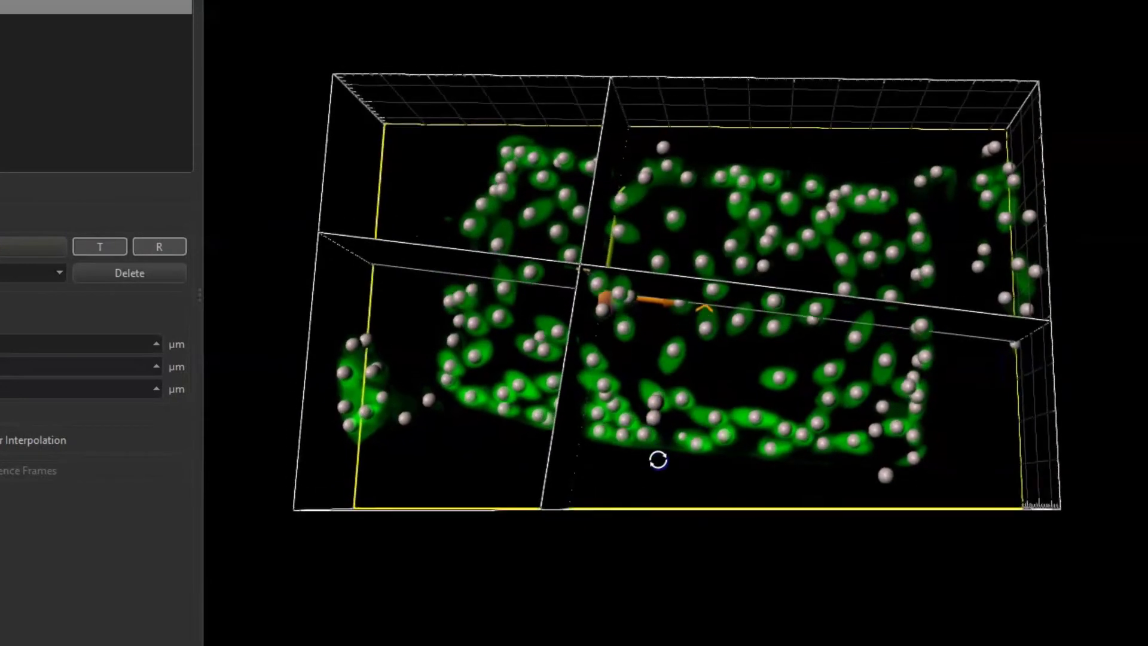
{"action": "left_click_drag", "start_coordinate": [657, 459], "coordinate": [655, 512]}
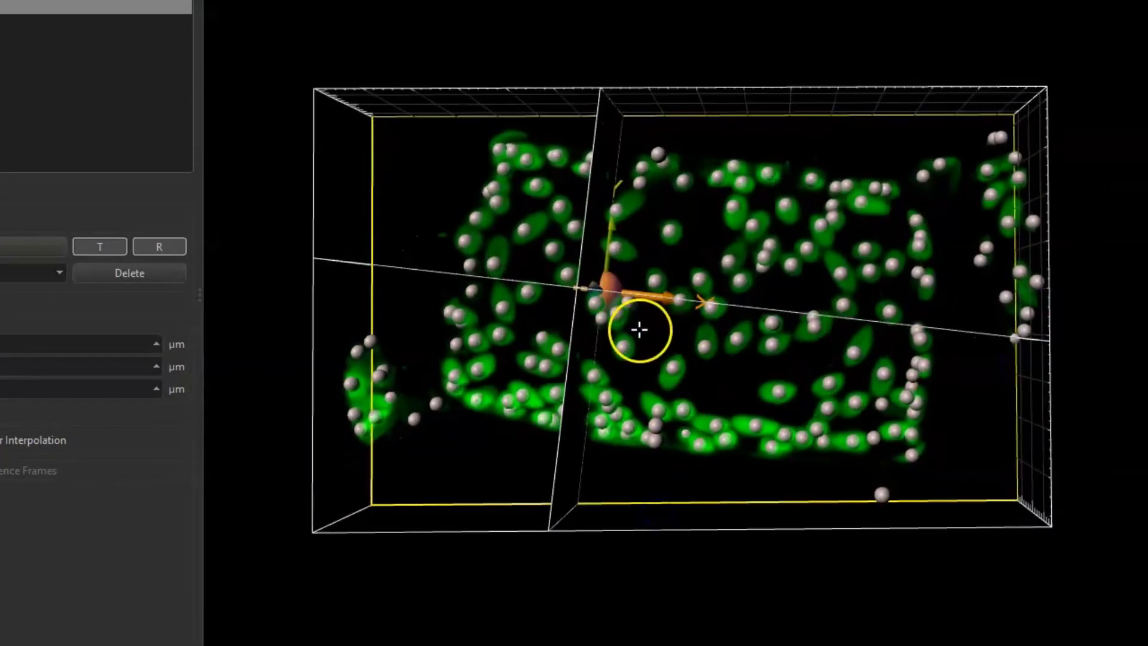
{"action": "left_click_drag", "start_coordinate": [606, 284], "coordinate": [679, 302]}
{"action": "left_click_drag", "start_coordinate": [673, 577], "coordinate": [714, 579]}
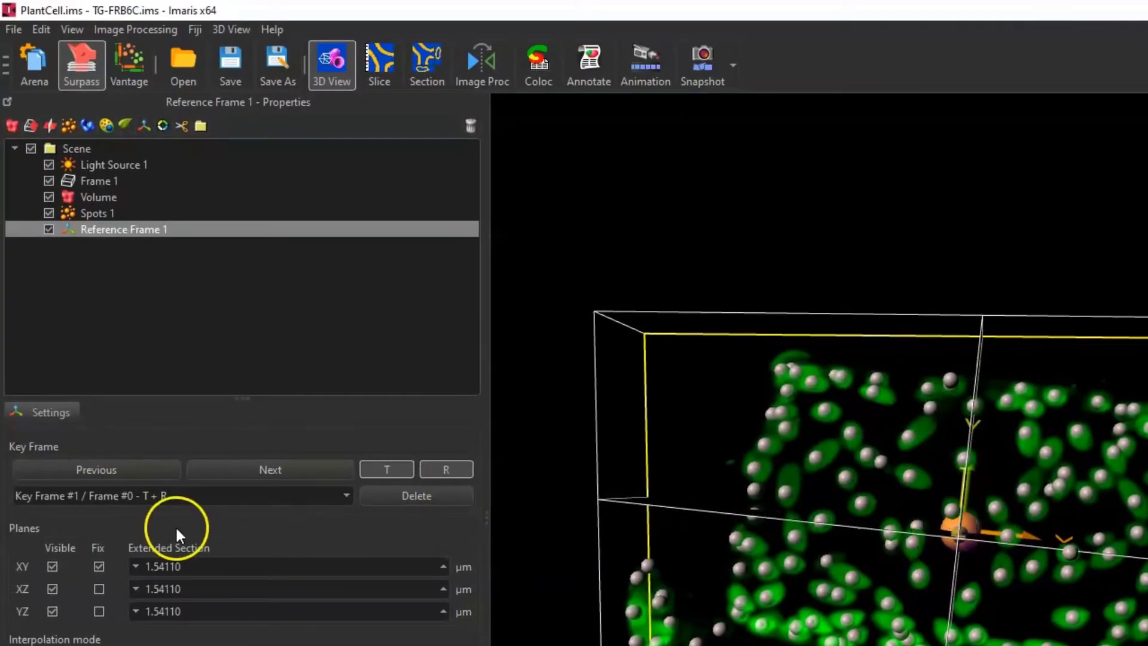
Step: Show the Position Reference Frame statistics of Spots 1 and widen the table to reveal more columns
{"action": "left_click", "coordinate": [96, 210]}
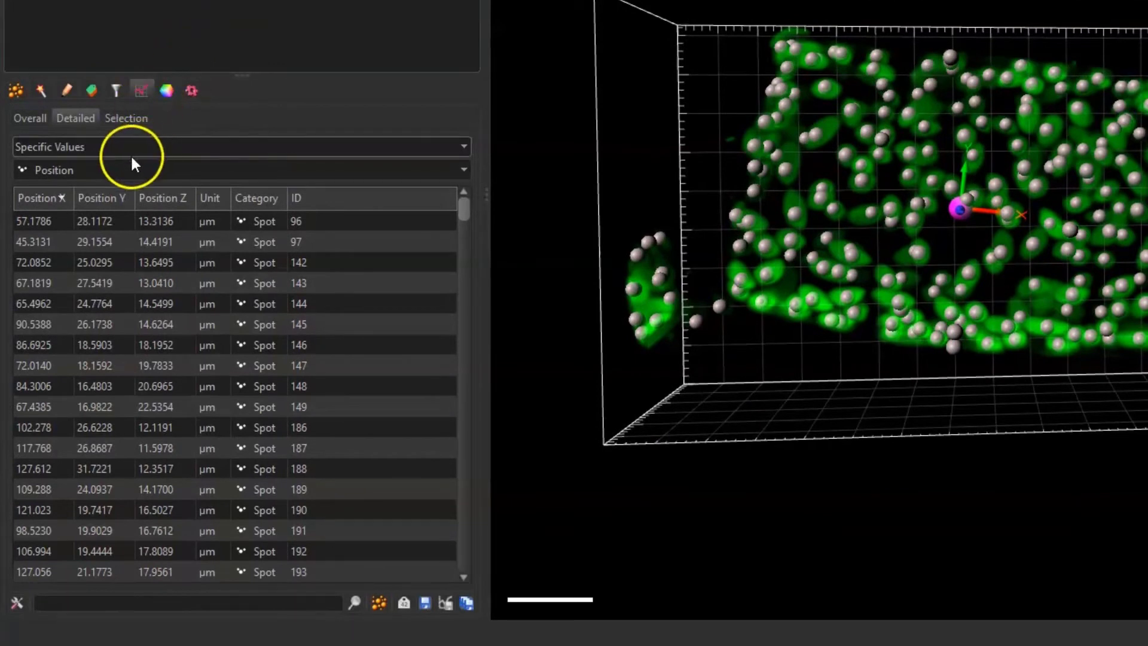
{"action": "left_click", "coordinate": [87, 165]}
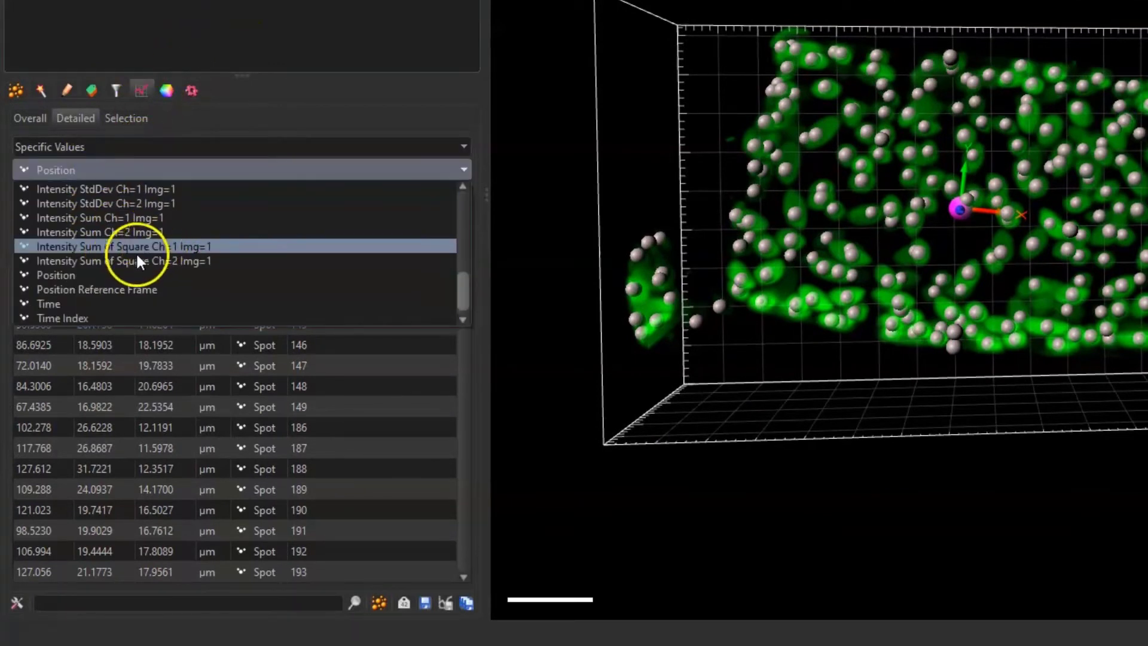
{"action": "left_click", "coordinate": [98, 289]}
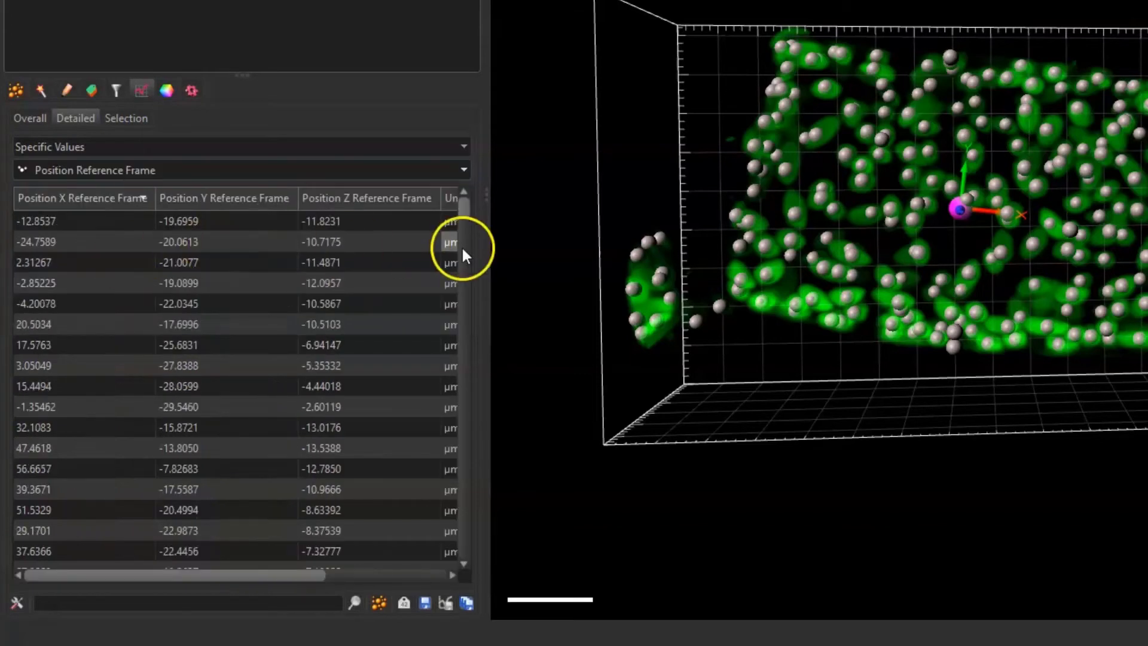
{"action": "left_click_drag", "start_coordinate": [483, 193], "coordinate": [612, 187]}
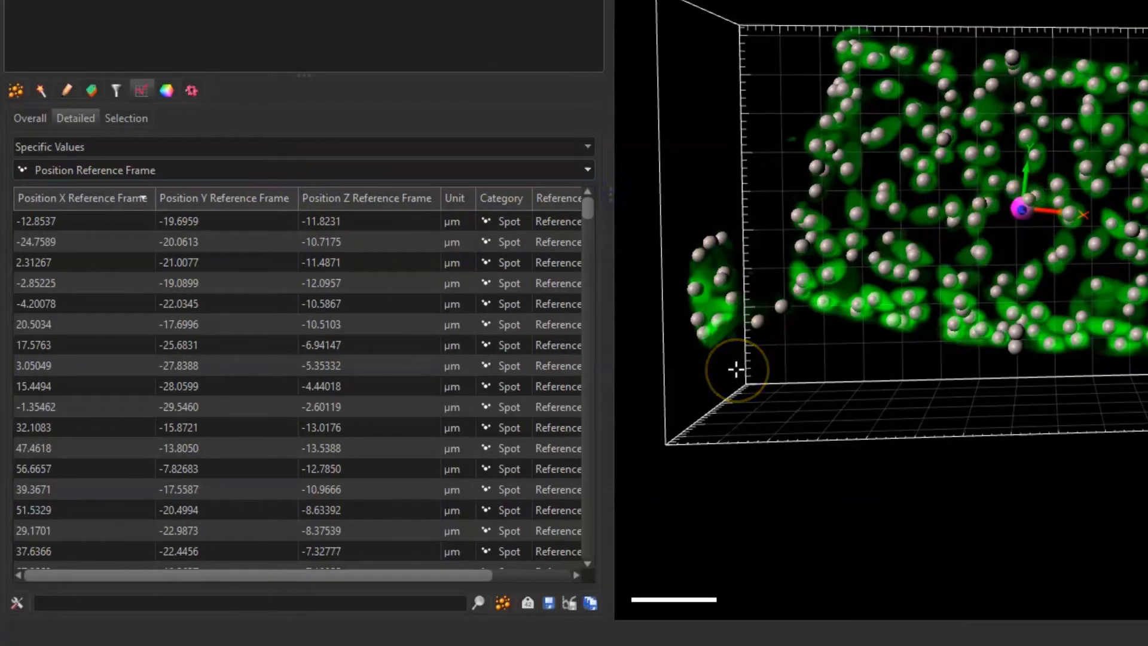
Step: Color code Spots 1 by statistics, using Position Y Reference Frame as the statistics type
{"action": "left_click", "coordinate": [167, 90]}
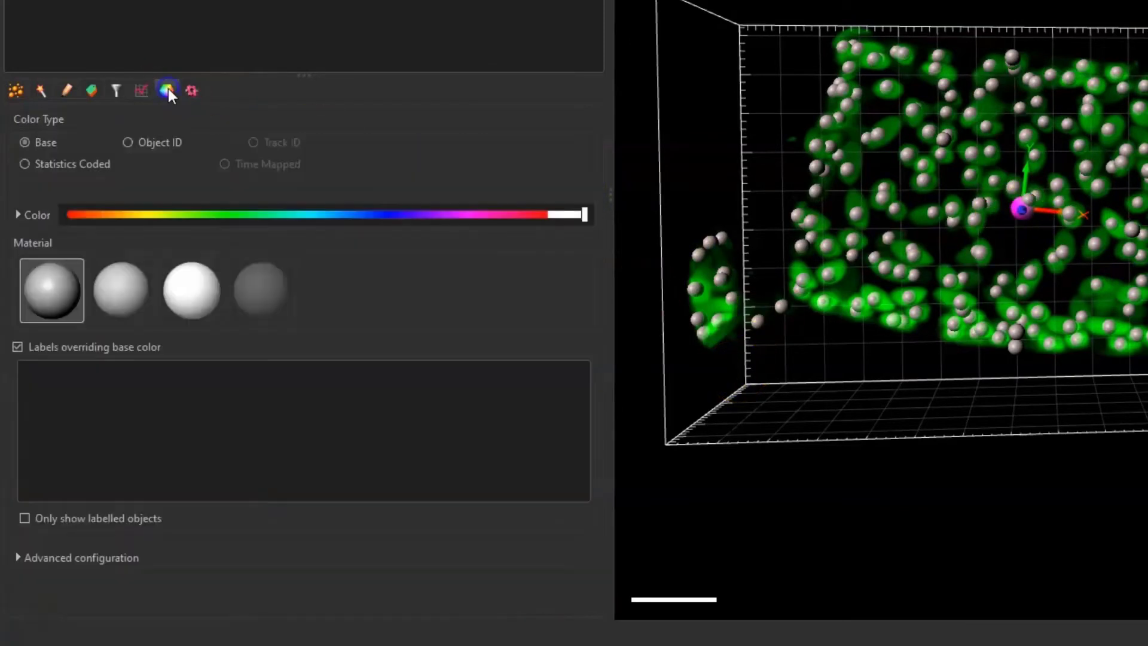
{"action": "left_click", "coordinate": [56, 162]}
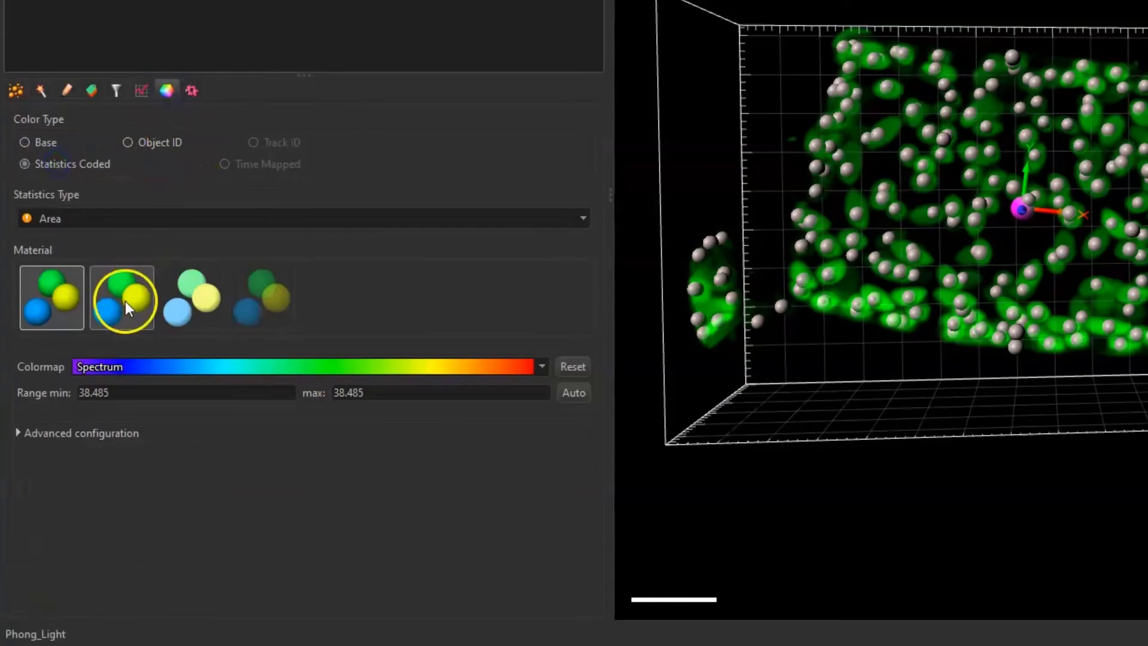
{"action": "left_click", "coordinate": [92, 219]}
{"action": "scroll", "coordinate": [136, 280], "scroll_direction": "down", "scroll_amount": 2}
{"action": "scroll", "coordinate": [144, 280], "scroll_direction": "down", "scroll_amount": 7}
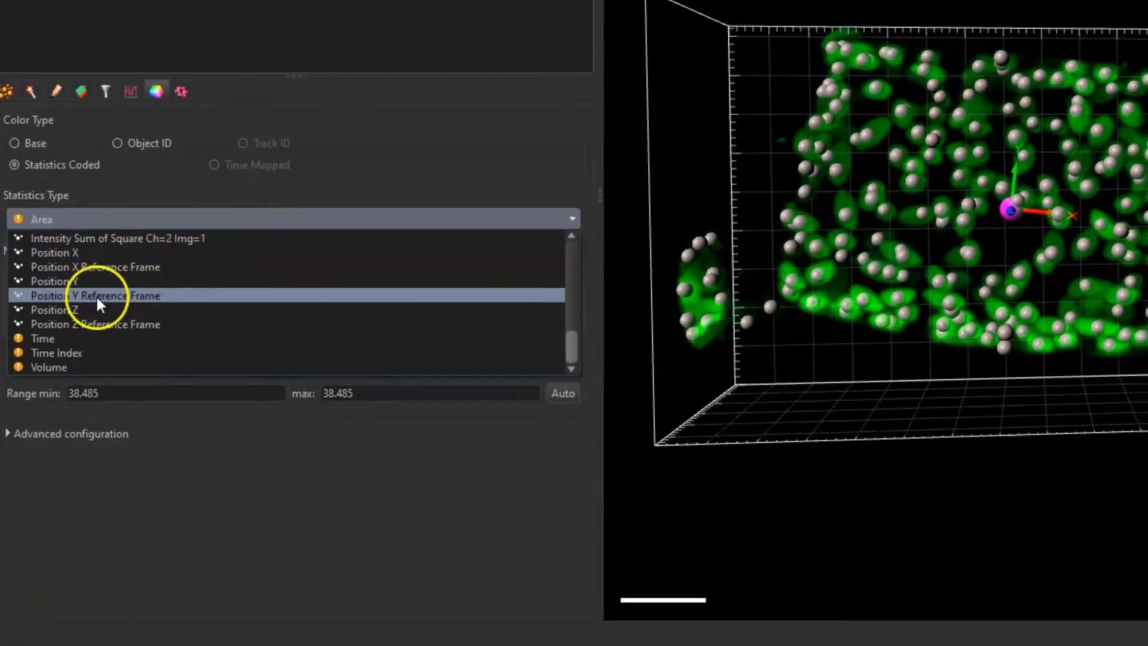
{"action": "left_click", "coordinate": [95, 295]}
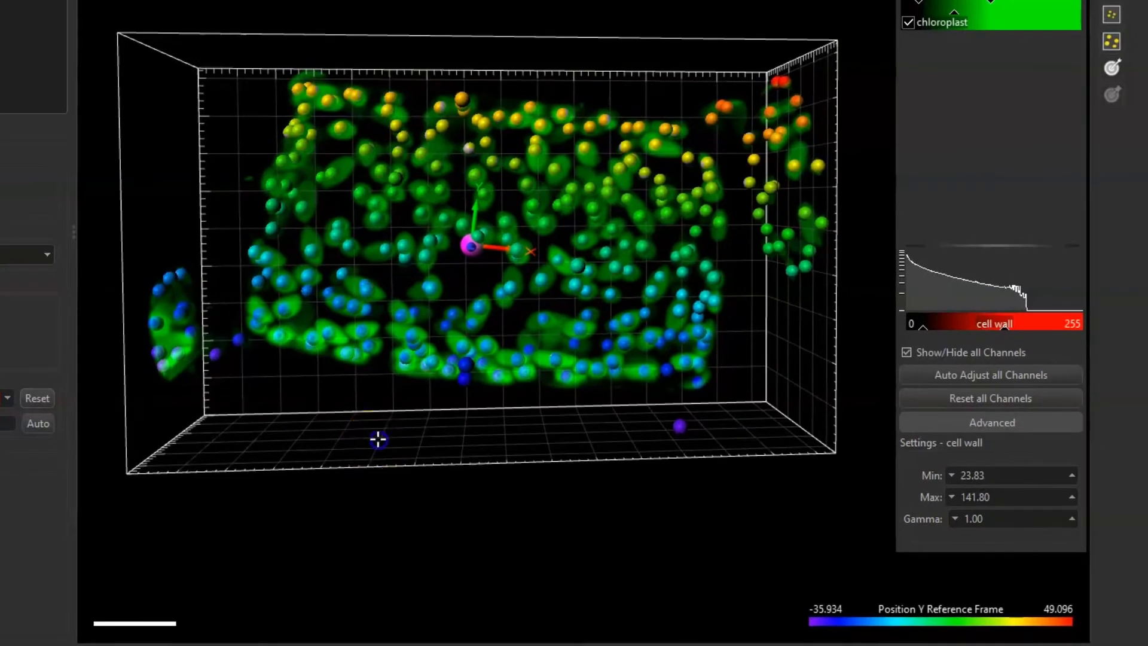
{"action": "left_click_drag", "start_coordinate": [378, 438], "coordinate": [123, 63]}
{"action": "left_click_drag", "start_coordinate": [669, 222], "coordinate": [503, 504]}
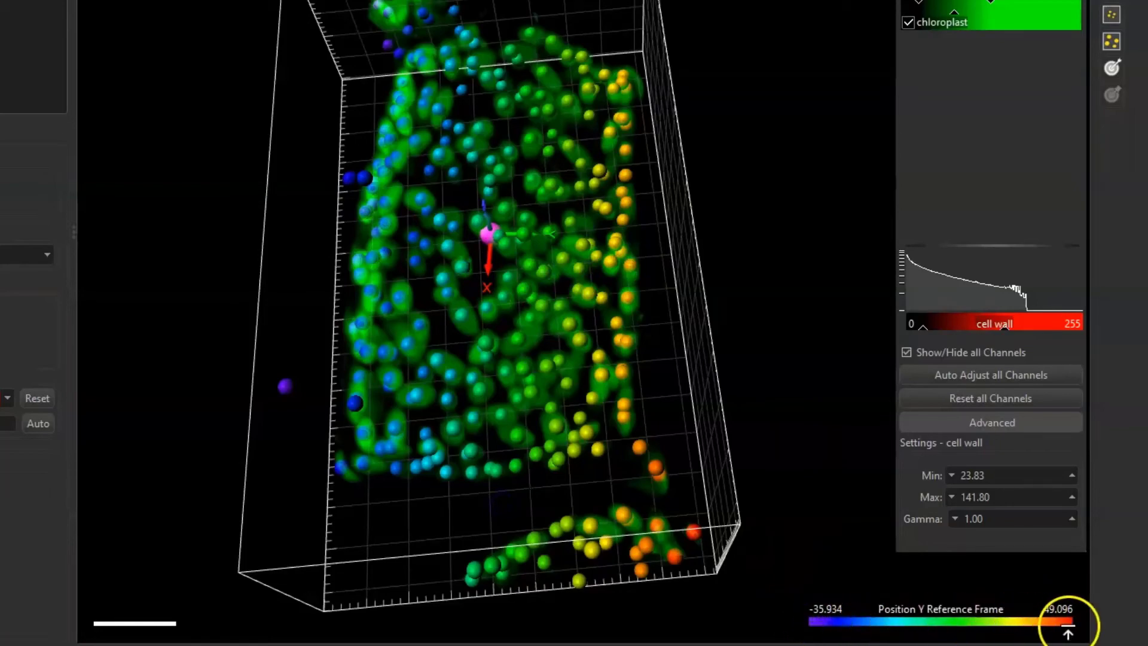
{"action": "left_click_drag", "start_coordinate": [486, 160], "coordinate": [204, 422]}
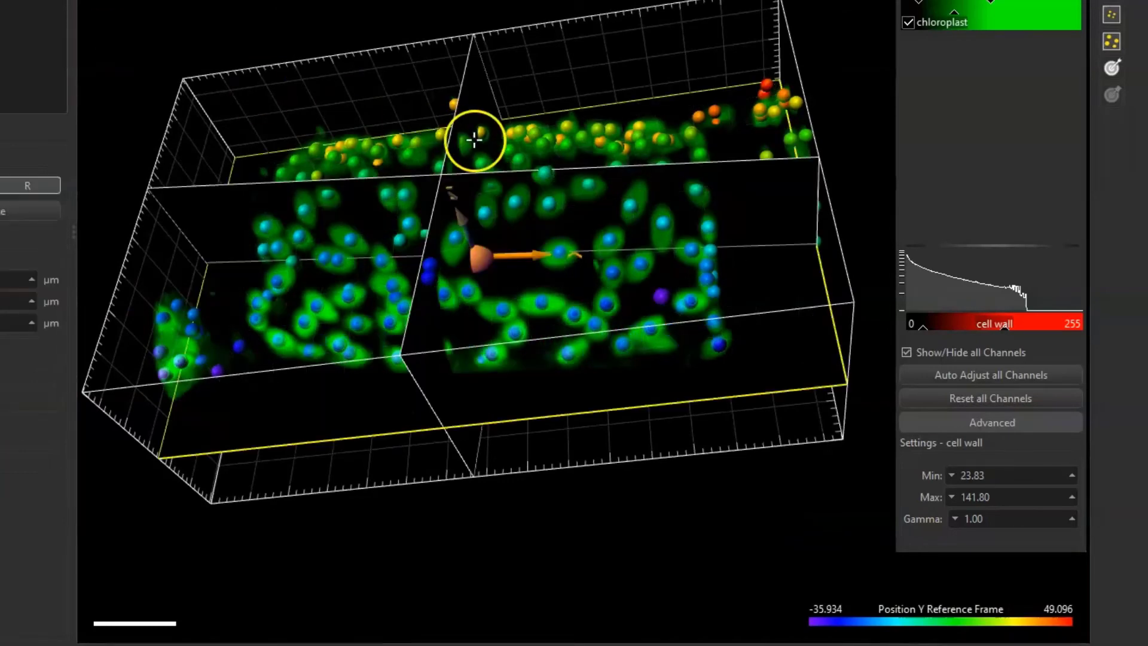
Step: Hide Spots 1 and the Volume so only the reference frame's planes show the image data
{"action": "left_click_drag", "start_coordinate": [474, 140], "coordinate": [496, 343]}
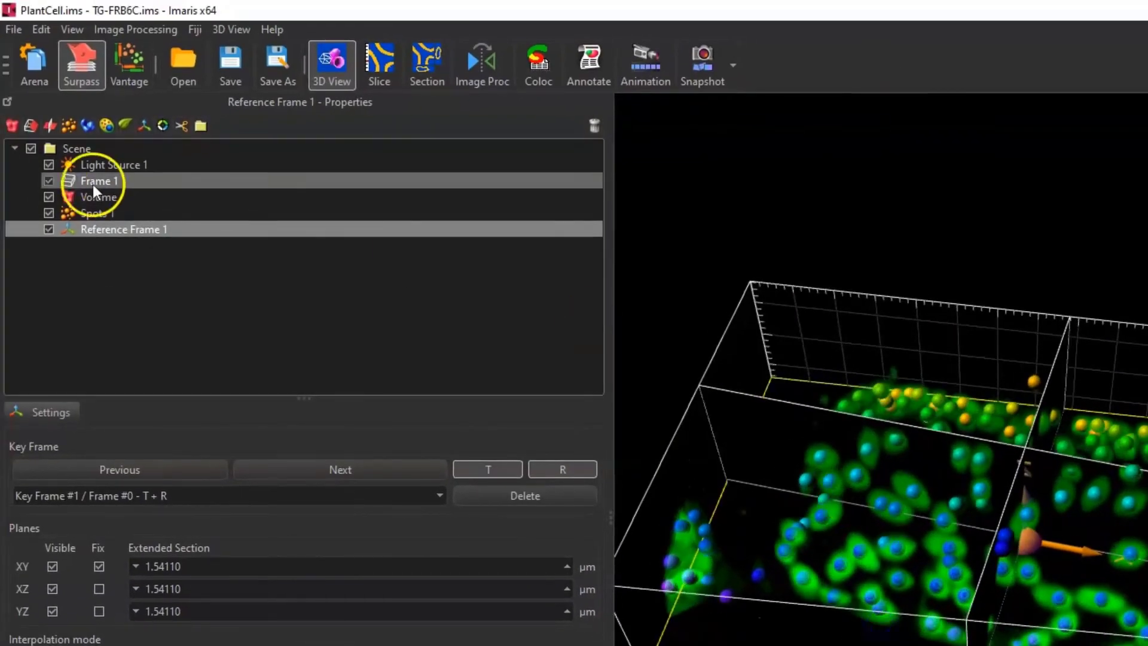
{"action": "left_click", "coordinate": [50, 212]}
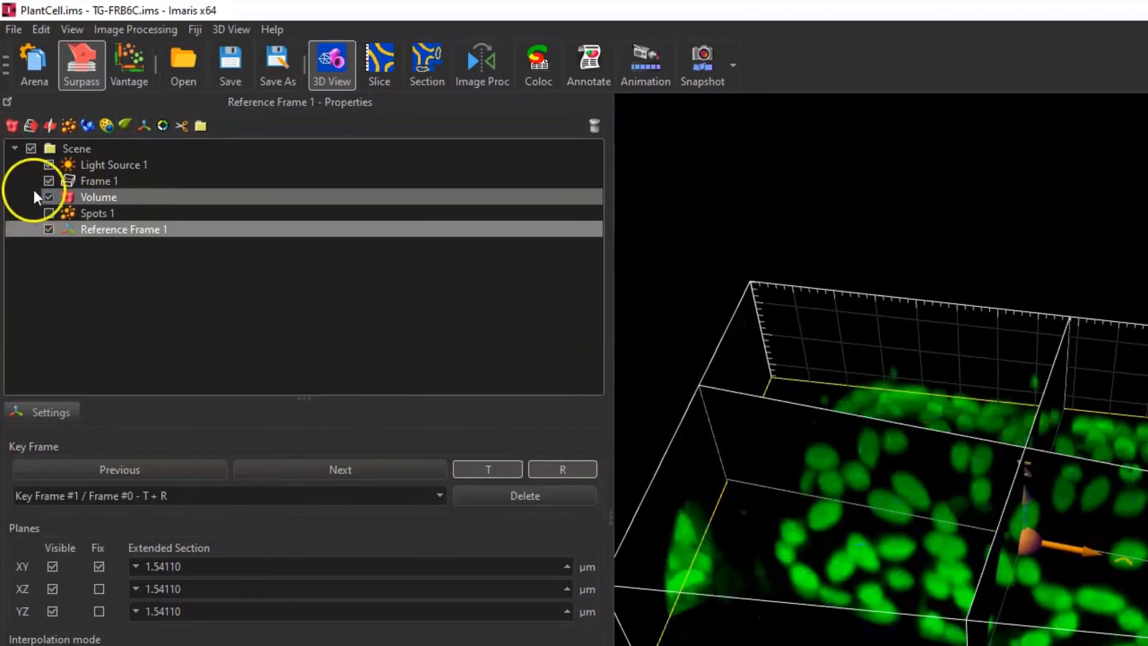
{"action": "left_click", "coordinate": [48, 197]}
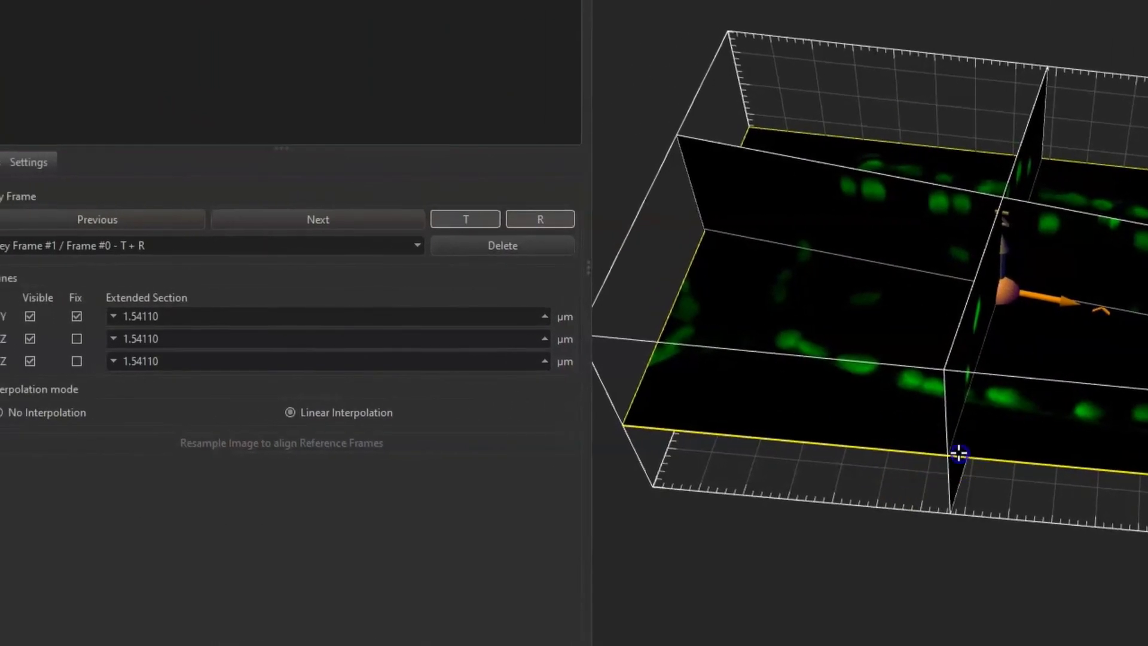
Step: Increase the extended section of the reference frame's XY, XZ and YZ planes to 3.08220 µm each
{"action": "left_click_drag", "start_coordinate": [550, 461], "coordinate": [552, 301]}
{"action": "left_click_drag", "start_coordinate": [954, 297], "coordinate": [986, 404]}
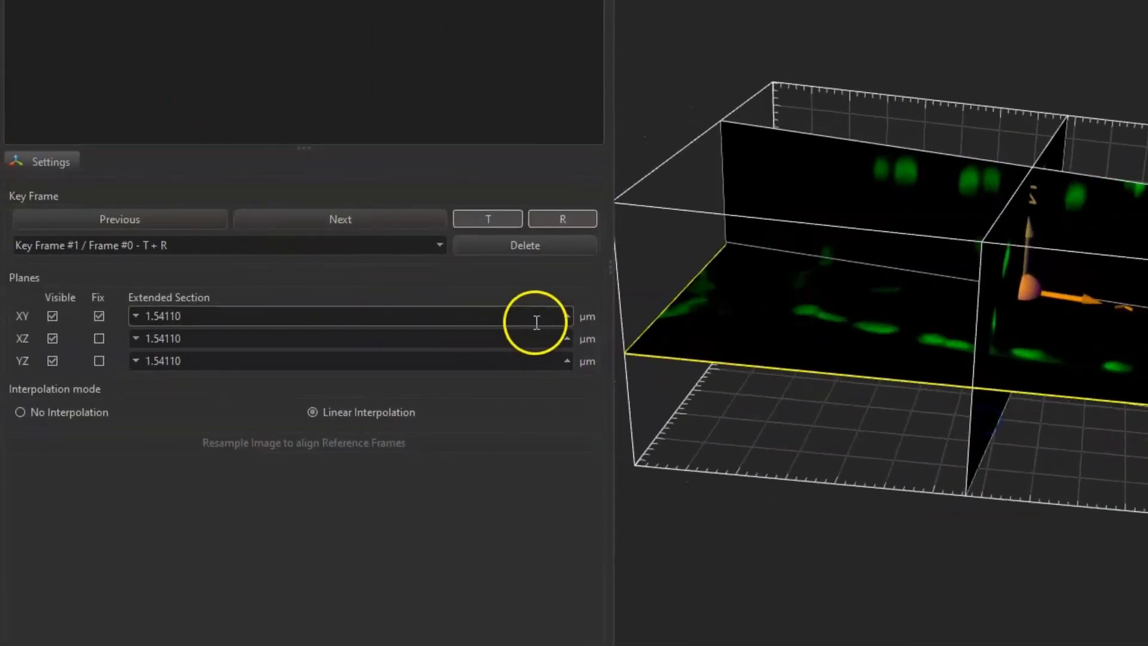
{"action": "left_click", "coordinate": [567, 315]}
{"action": "left_click", "coordinate": [567, 338]}
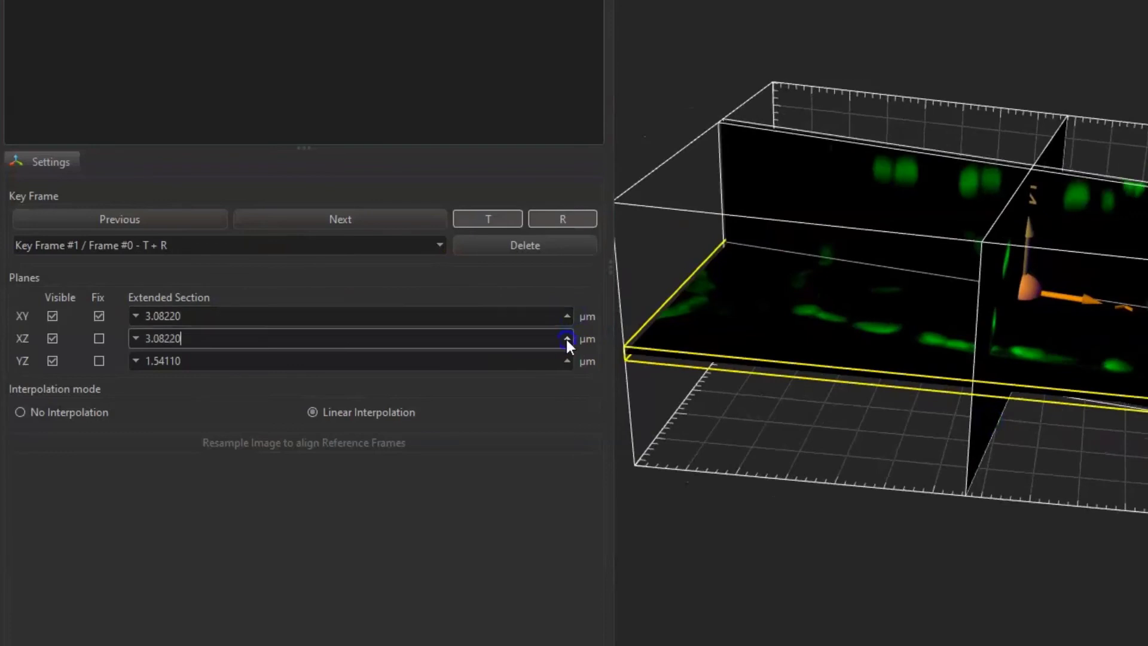
{"action": "left_click", "coordinate": [567, 361]}
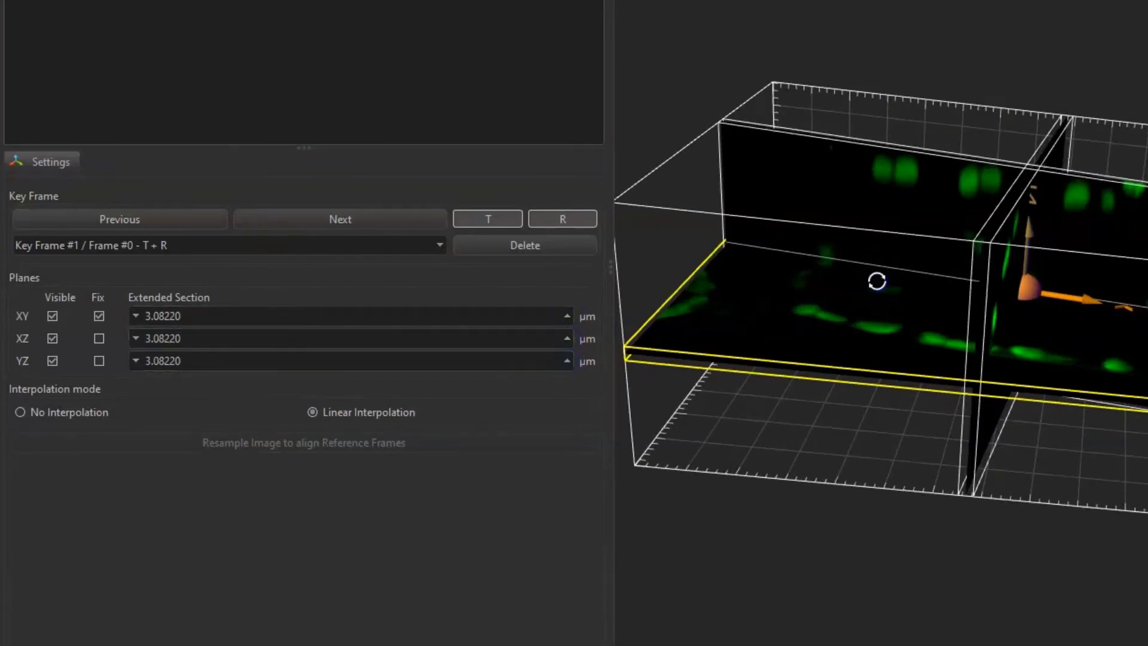
{"action": "left_click_drag", "start_coordinate": [876, 277], "coordinate": [907, 443]}
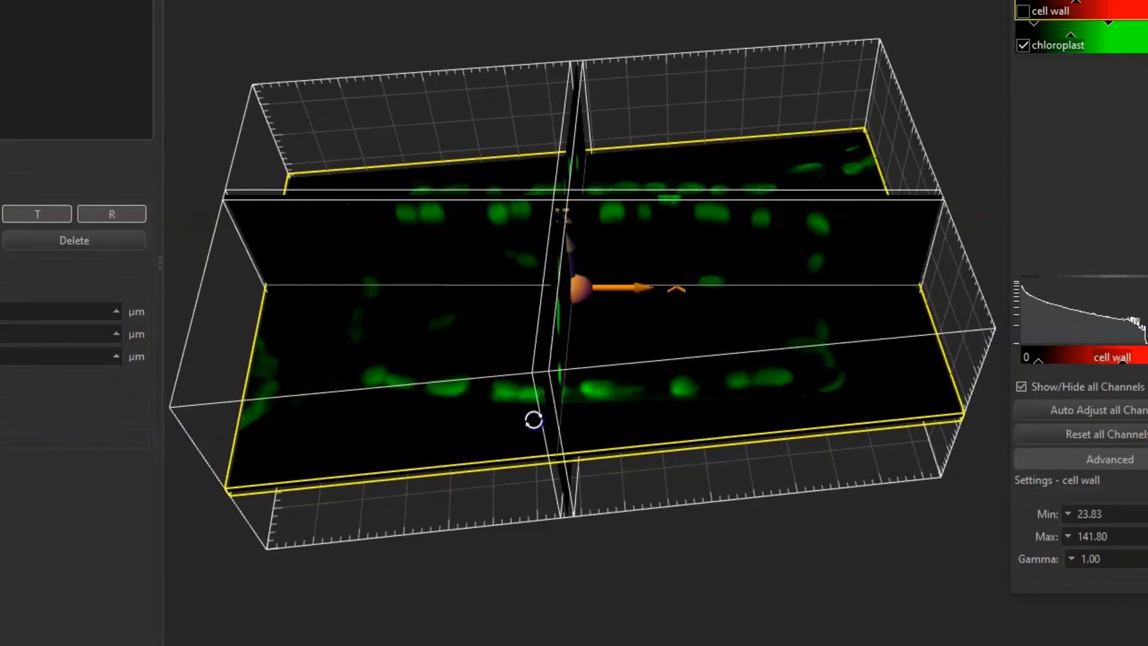
{"action": "left_click_drag", "start_coordinate": [533, 420], "coordinate": [515, 290]}
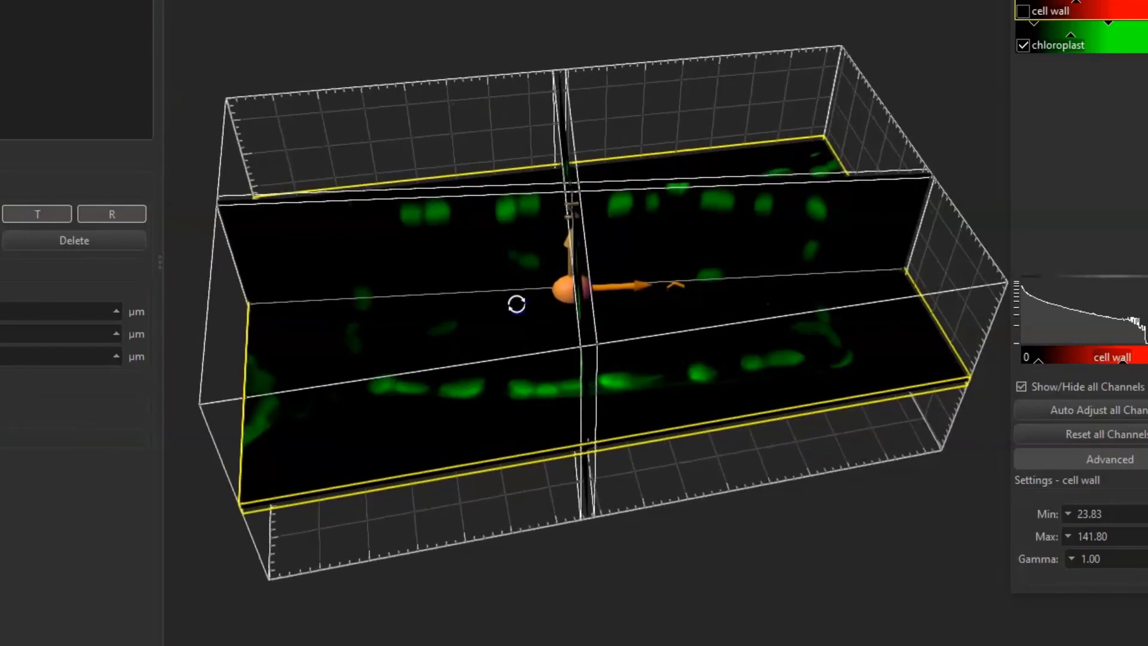